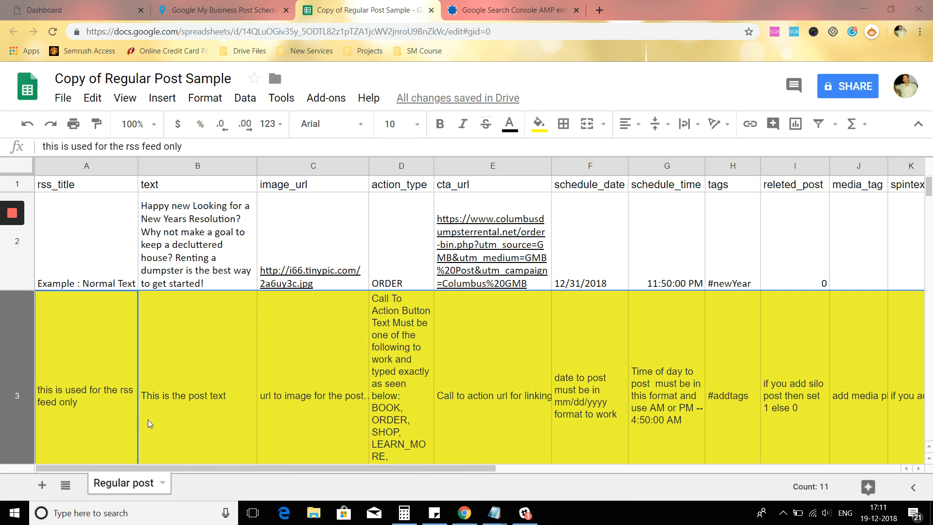
Review the Google Drive sample file for regular posts in CitationBuilderPro's Bulk Upload dialog, then return to its spreadsheet.
click(219, 10)
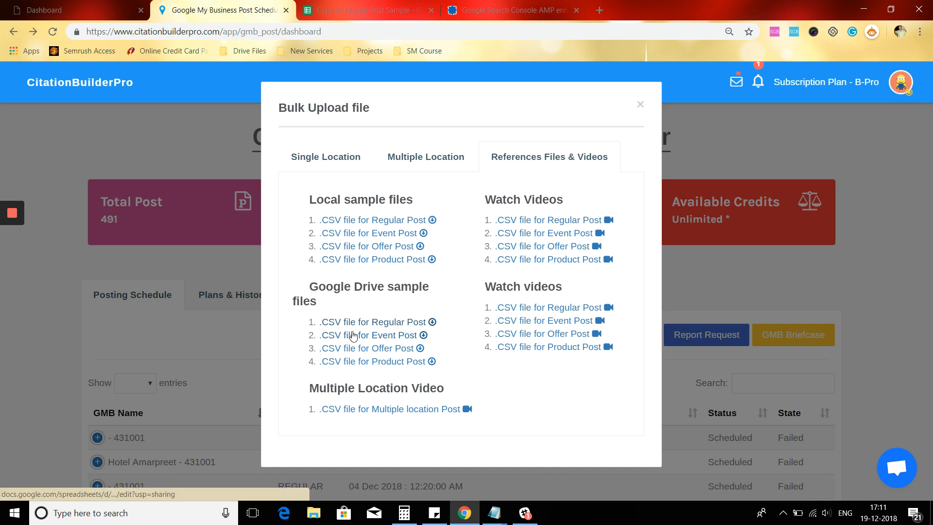
click(370, 337)
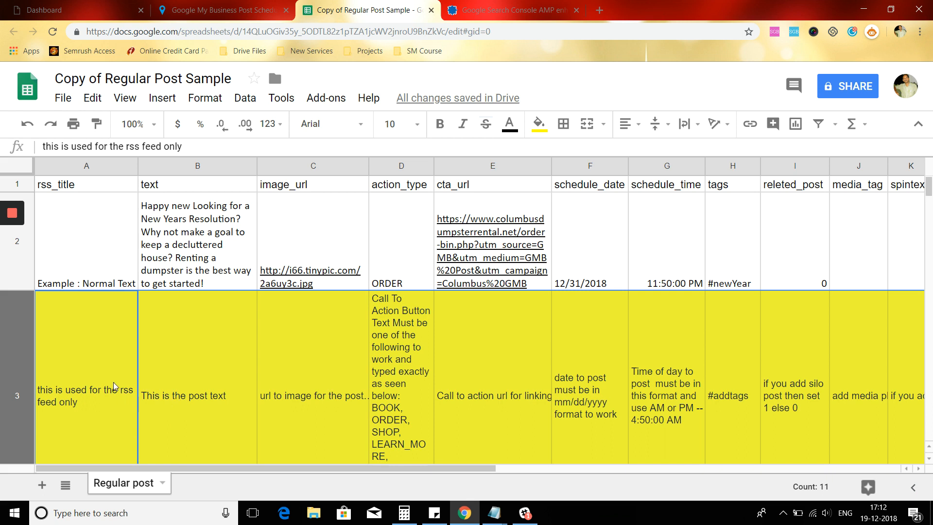
Replace the rss_title in A2 with the Search Engine Land headline "Google Search Console AMP enhancement report to combine issue types".
click(89, 250)
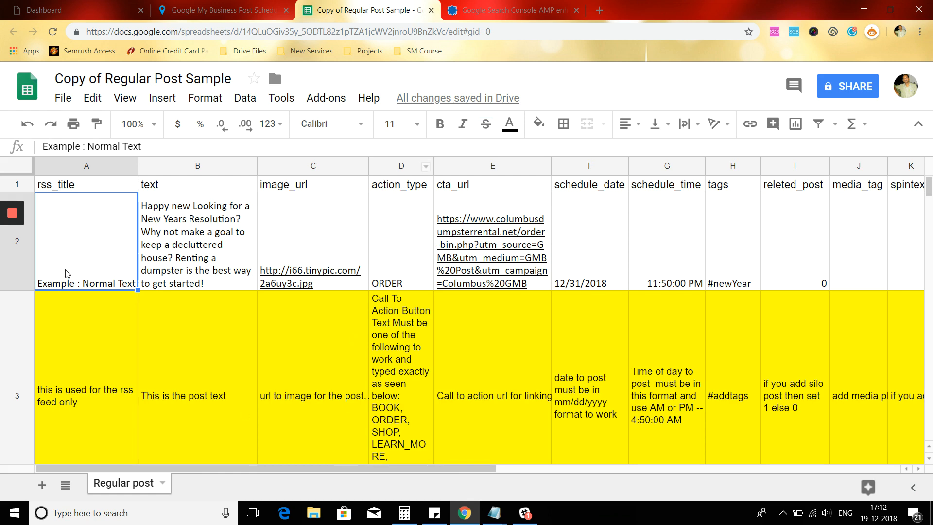
click(479, 9)
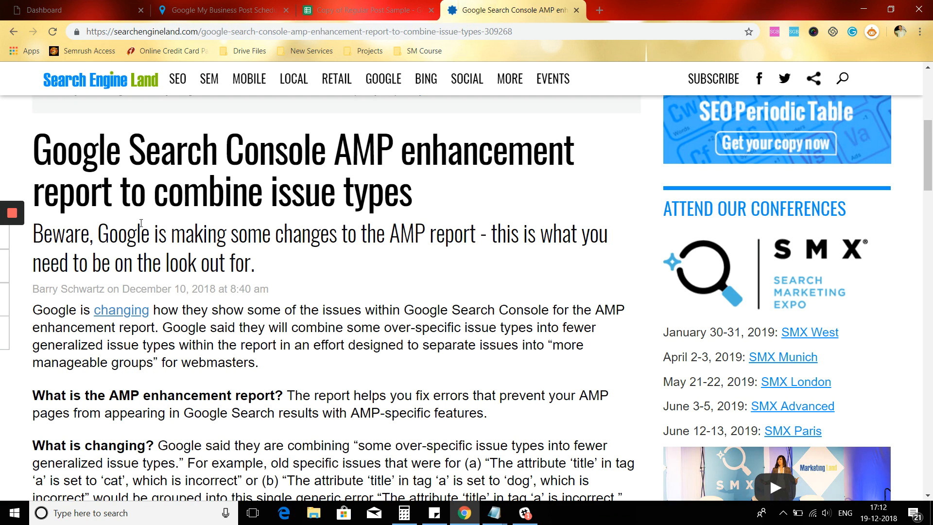
drag(418, 199, 39, 142)
key(ctrl+c)
click(389, 4)
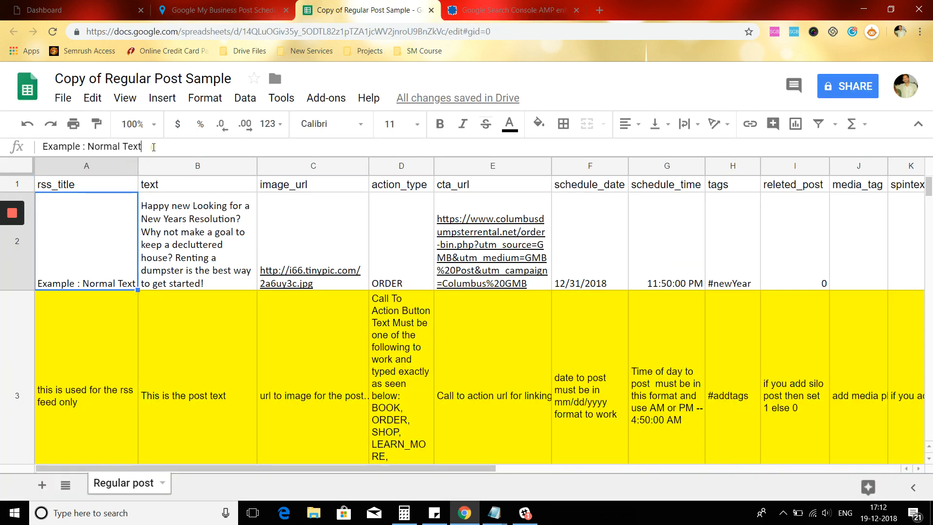
triple_click(152, 146)
key(ctrl+v)
click(196, 327)
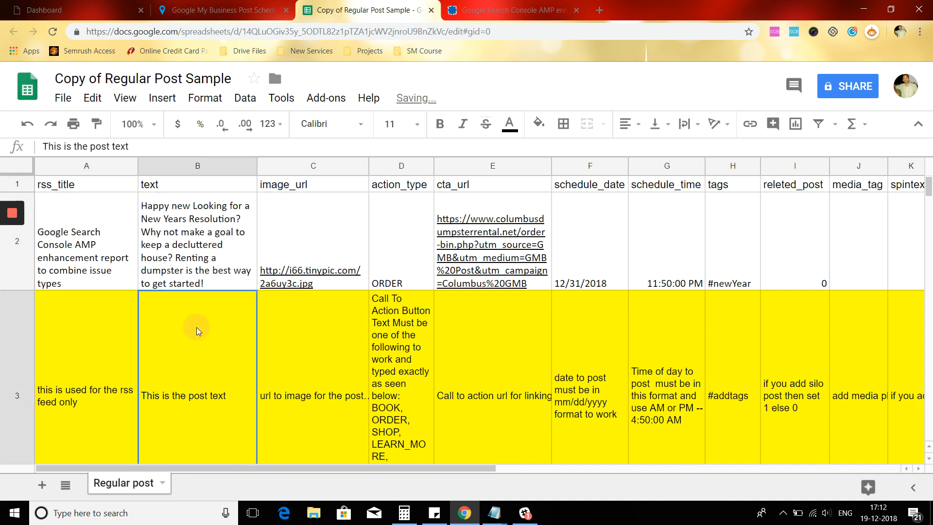
Replace the post text in B2 with the article's passage from "Google is changing" through "AMP-specific features".
click(199, 283)
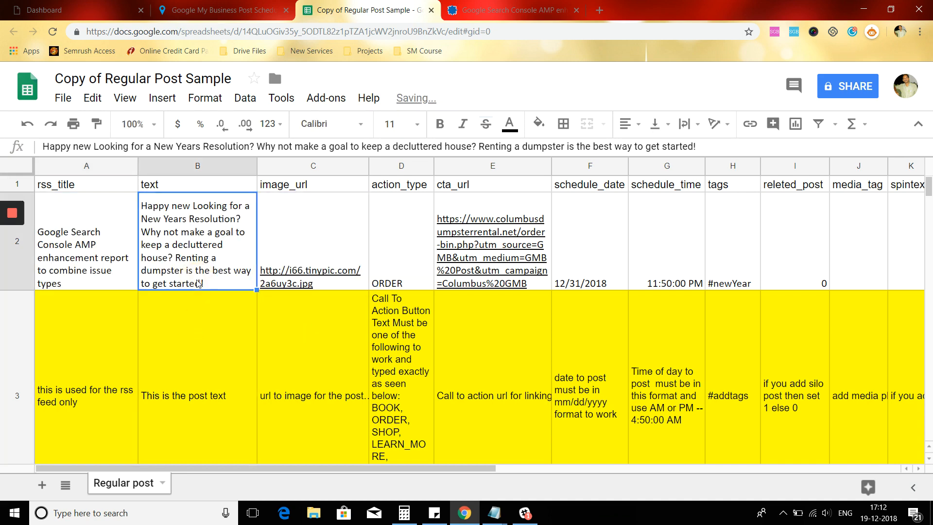
click(505, 11)
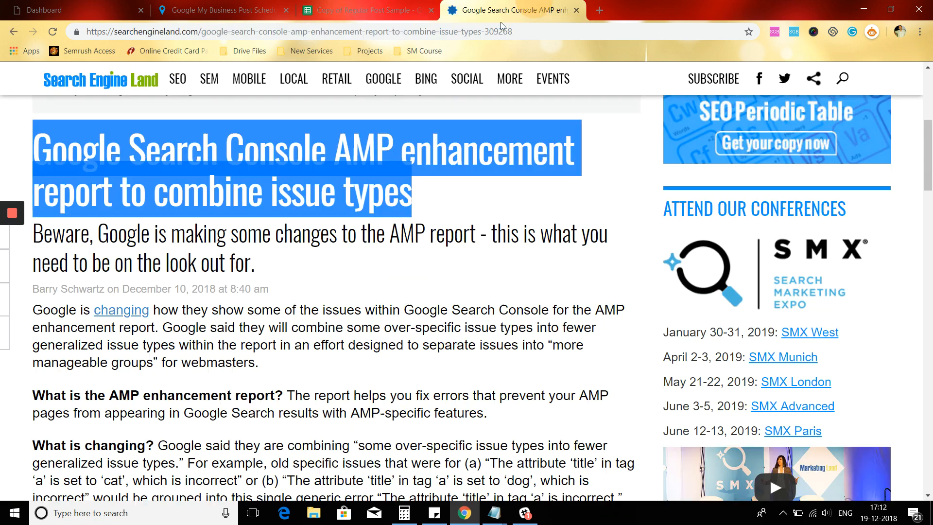
drag(33, 311, 66, 345)
scroll(236, 291, down, 3)
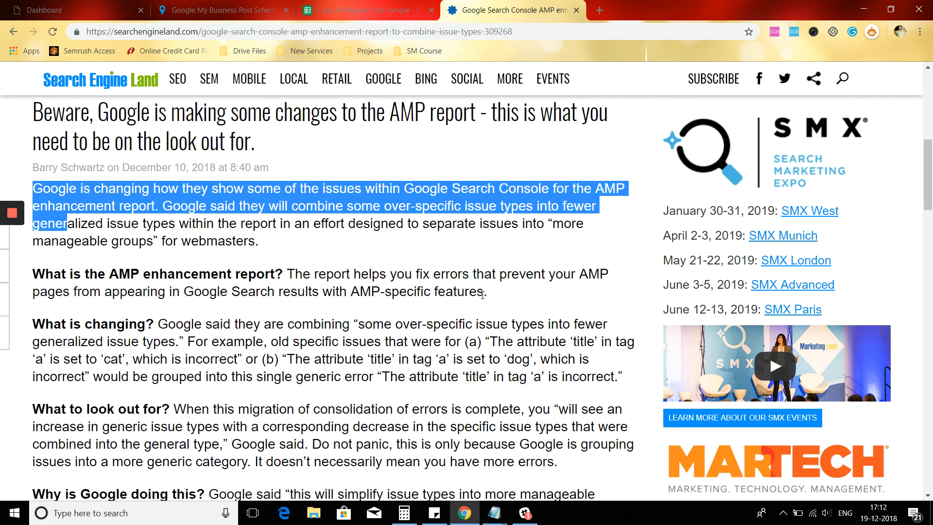
drag(482, 294, 484, 293)
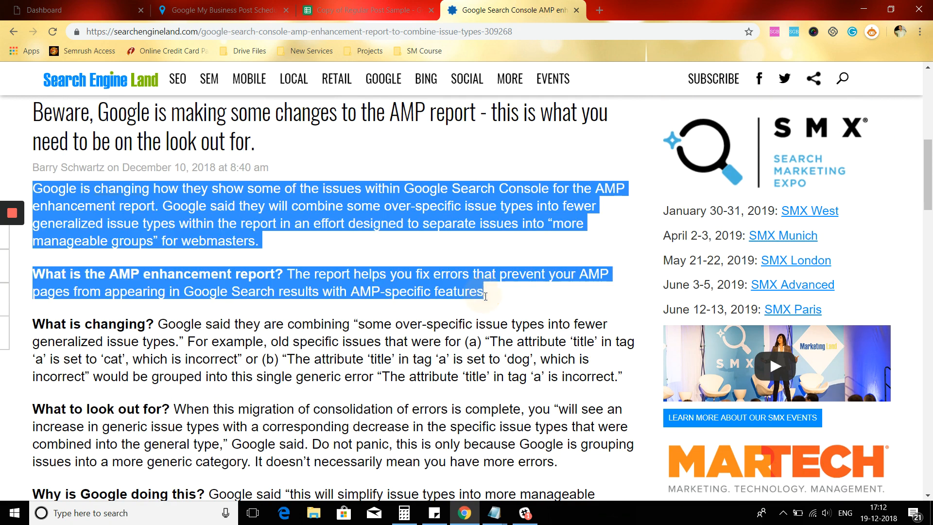
click(327, 6)
triple_click(242, 144)
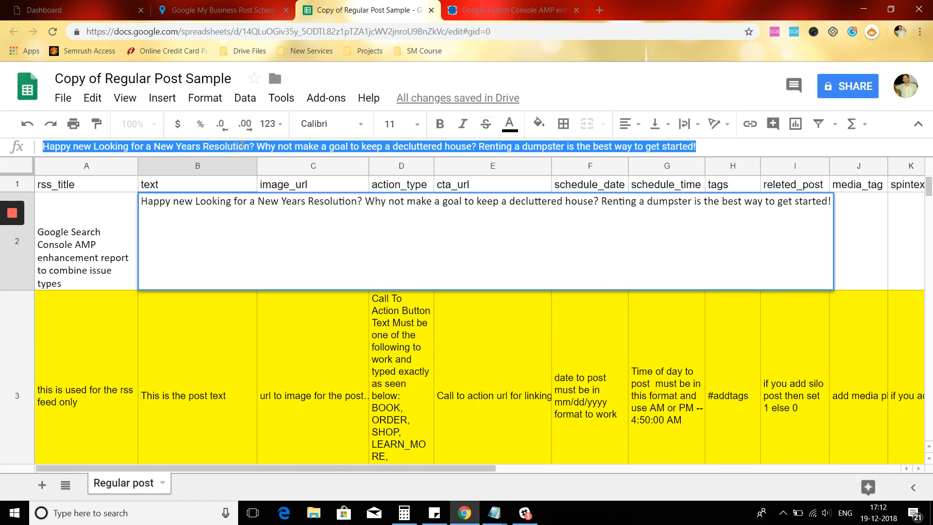
key(BackSpace)
text(MORE Google is changing how they show some of the issues within Google Search Console for the AMP enhancement report. Google said they will combine some over-specific issue types into fewer generalized issue types within the report in an effort designed to separate issues into "more manageable groups" for webmasters.  What is the AMP enhancement report? The report helps you fix errors that prevent your AMP pages from appearing in Google Search results with AMP-specific features)
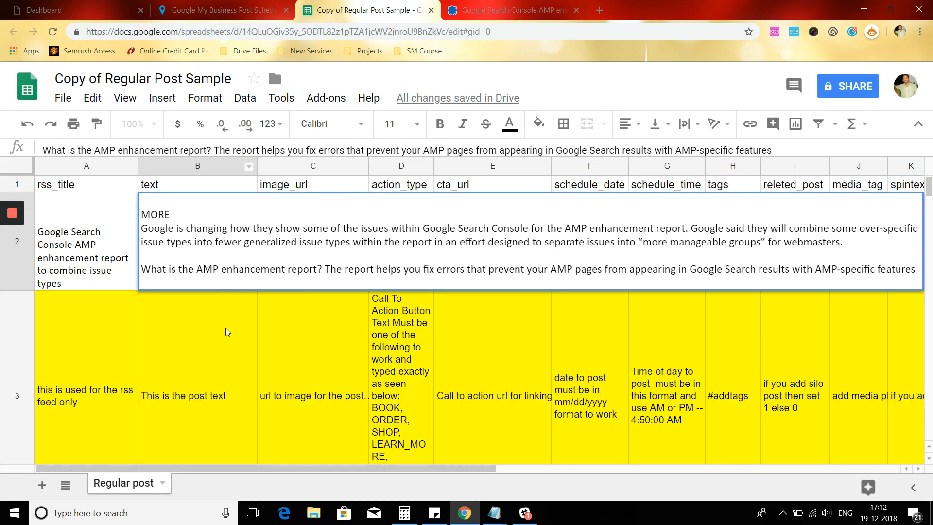
click(212, 345)
Enlarge the formula bar so that it can show the whole post text of B2.
click(204, 270)
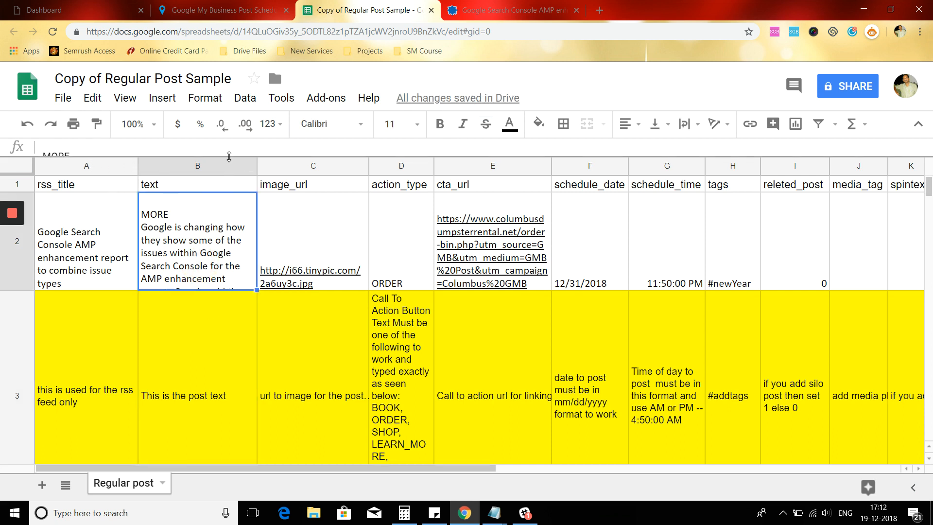
drag(230, 158, 232, 218)
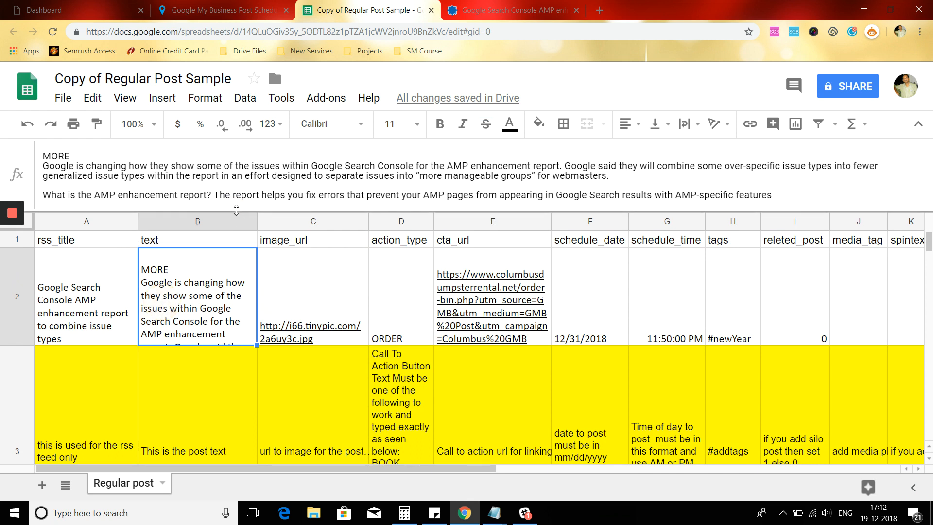
mouse_move(238, 216)
mouse_down()
mouse_move(240, 271)
mouse_move(238, 221)
mouse_up()
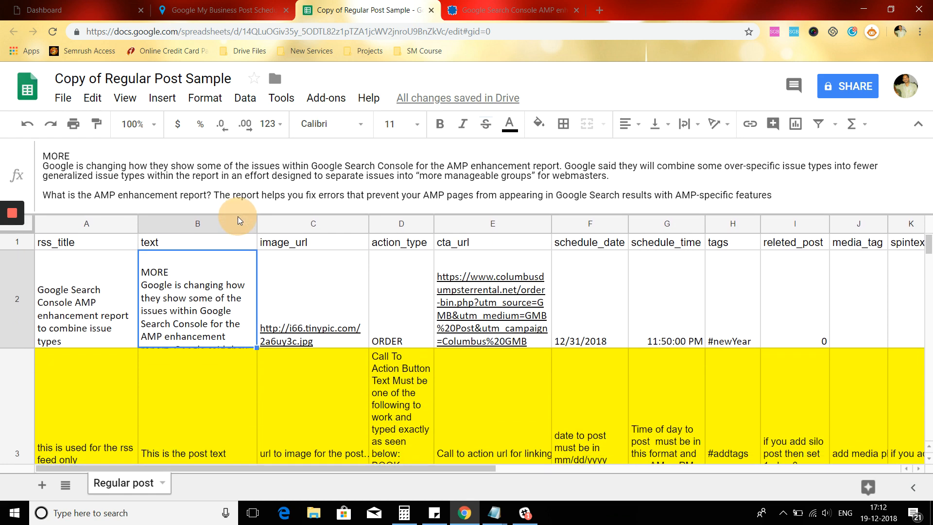
Try removing the "MORE" line and the empty line at the start of the post text in B2.
click(79, 148)
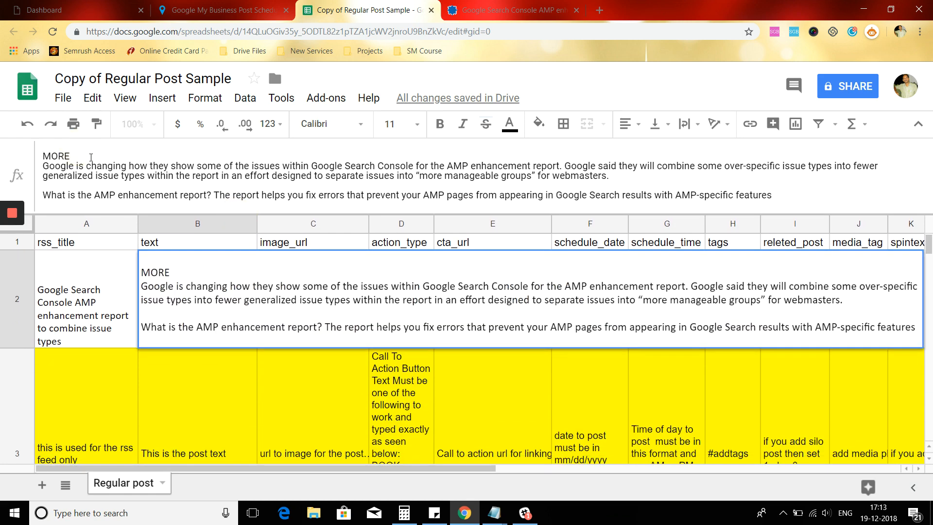
drag(76, 158, 22, 143)
key(BackSpace)
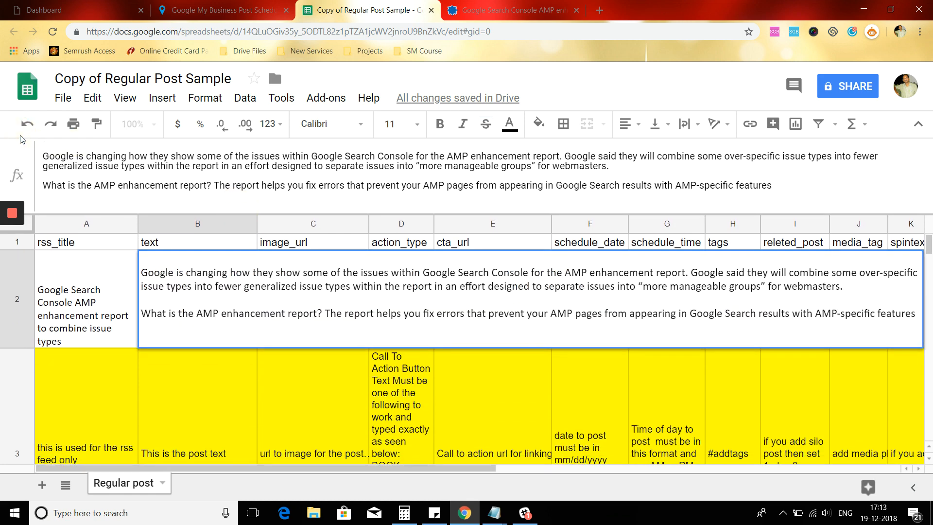
key(Delete)
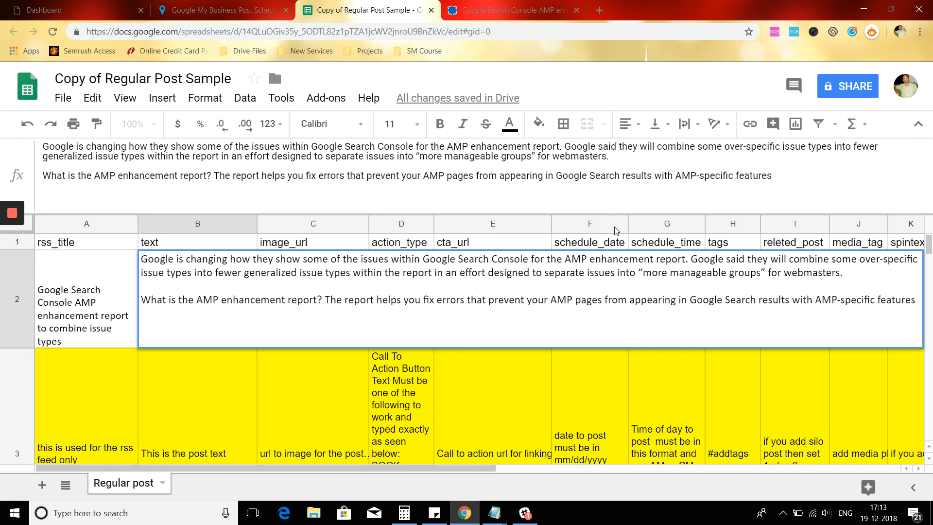
key(shift+Return)
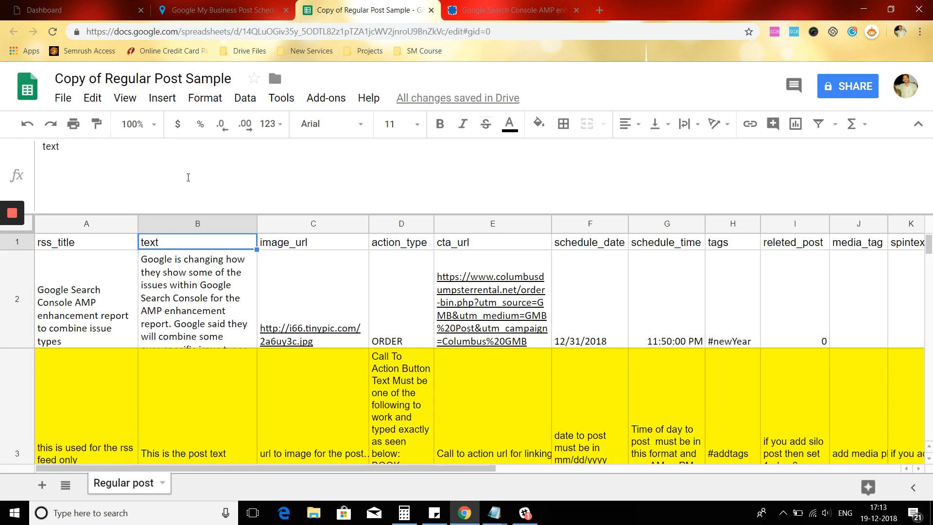
key(Down)
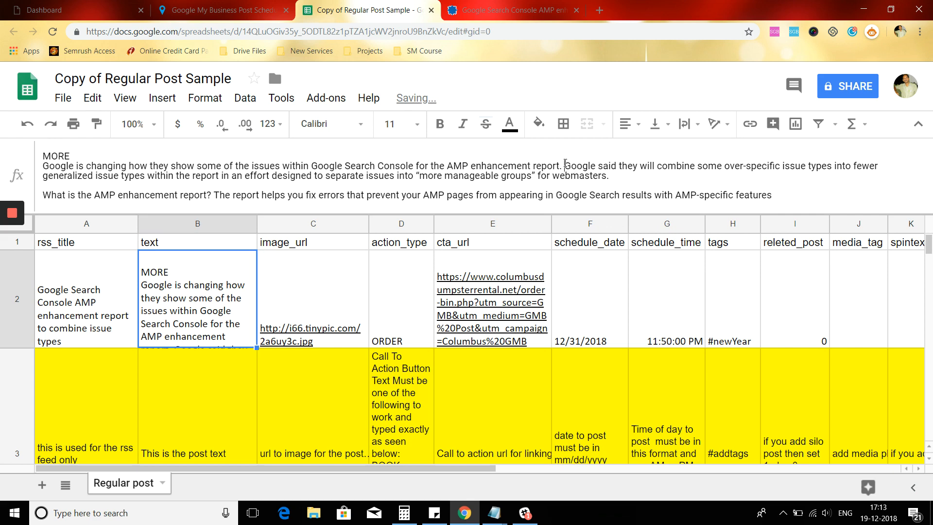
Try to insert a line break after "AMP enhancement report." in B2, then undo the text edits.
click(565, 165)
key(shift+Return)
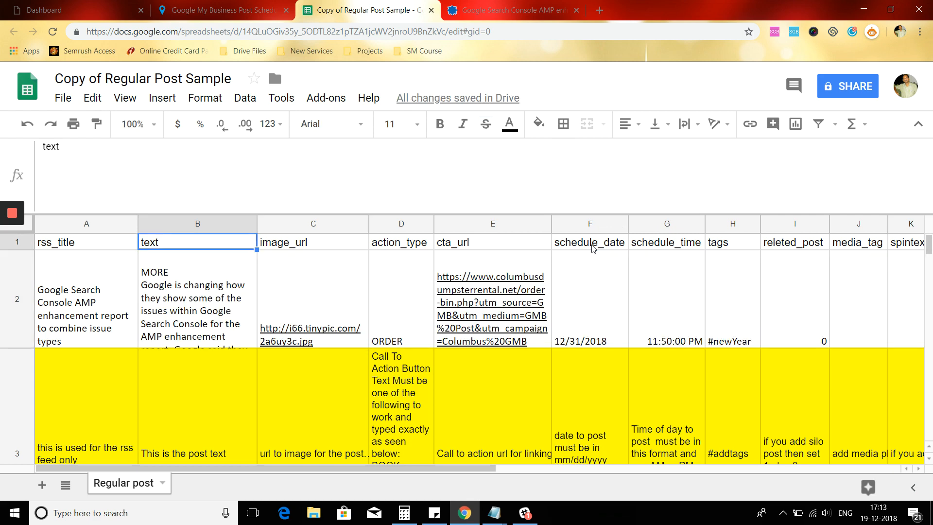
key(ctrl+z)
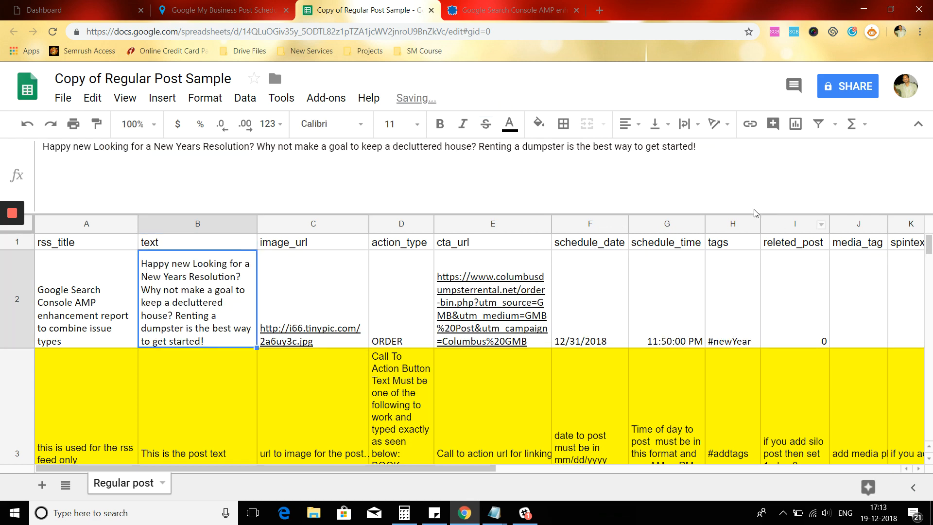
Restore the article text in B2 with a line break after "AMP enhancement report." and no empty first line.
click(582, 194)
mouse_move(4, 224)
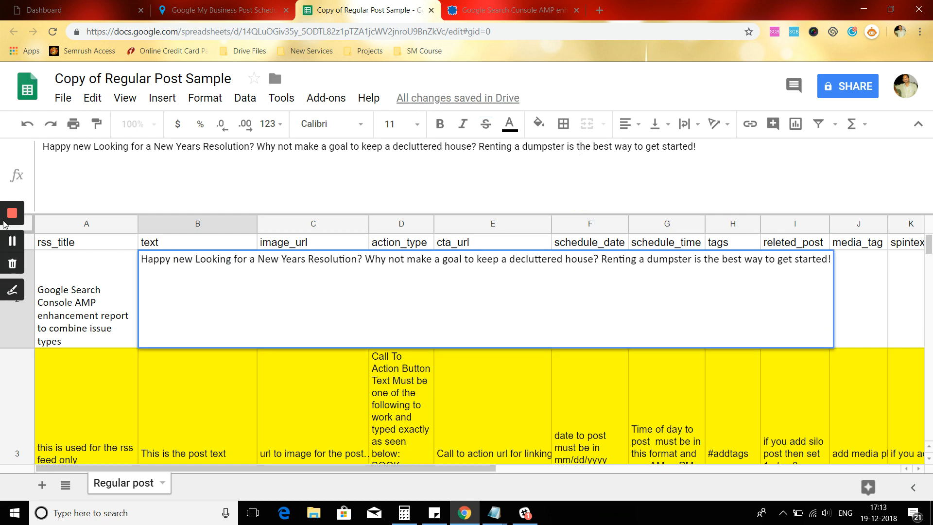
key(ctrl+z)
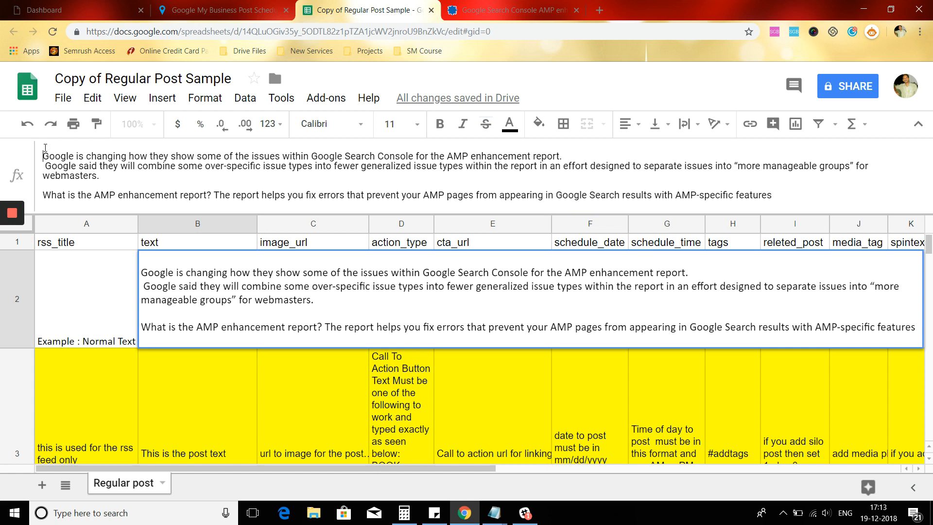
click(47, 146)
key(Delete)
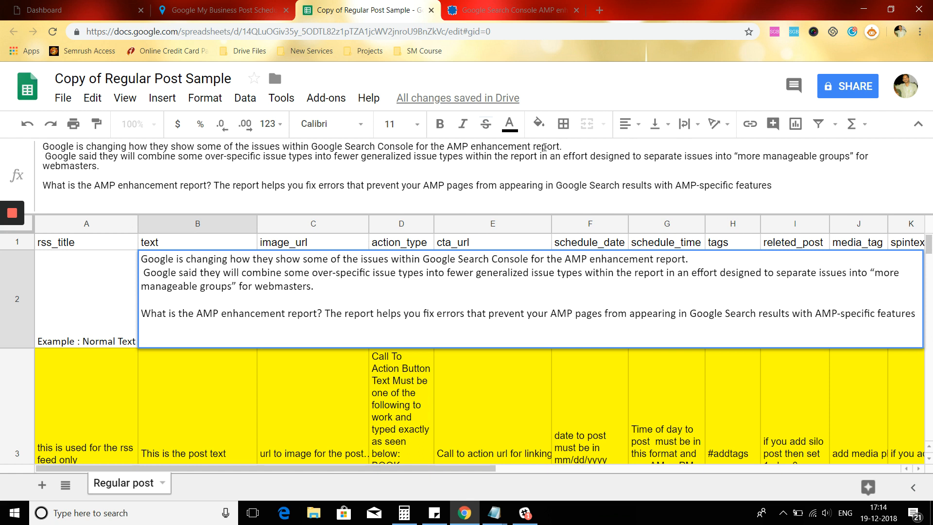
Redo the line break before "Google said they will combine" in B2, removing the leading space on the new line.
click(586, 146)
key(Delete)
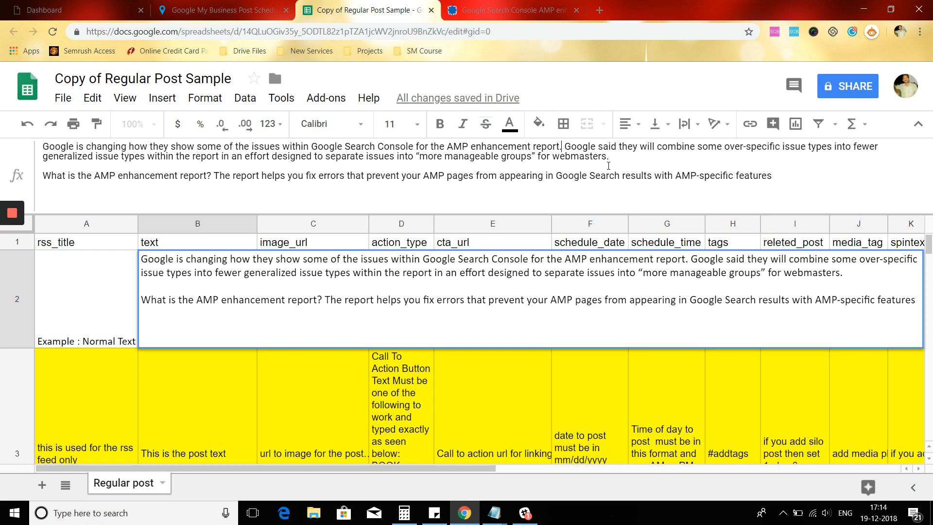
key(ctrl+Return)
key(Delete)
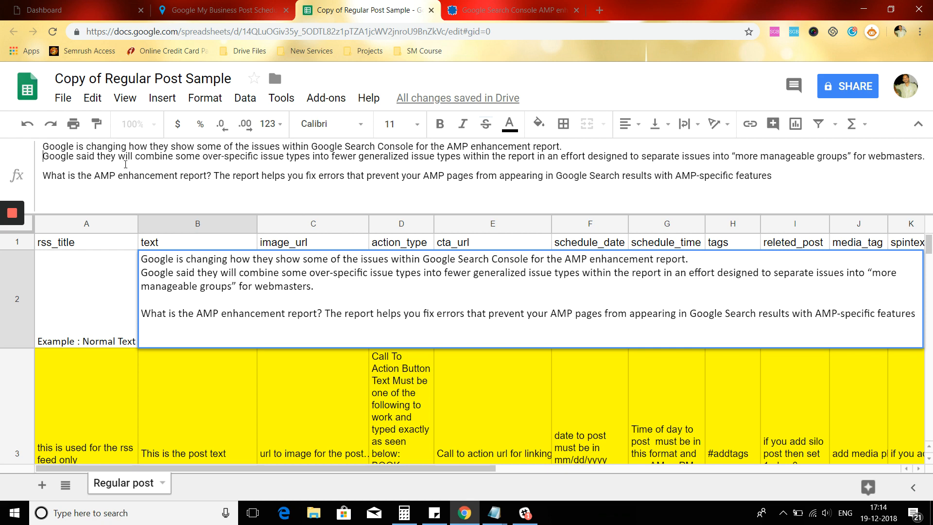
click(226, 389)
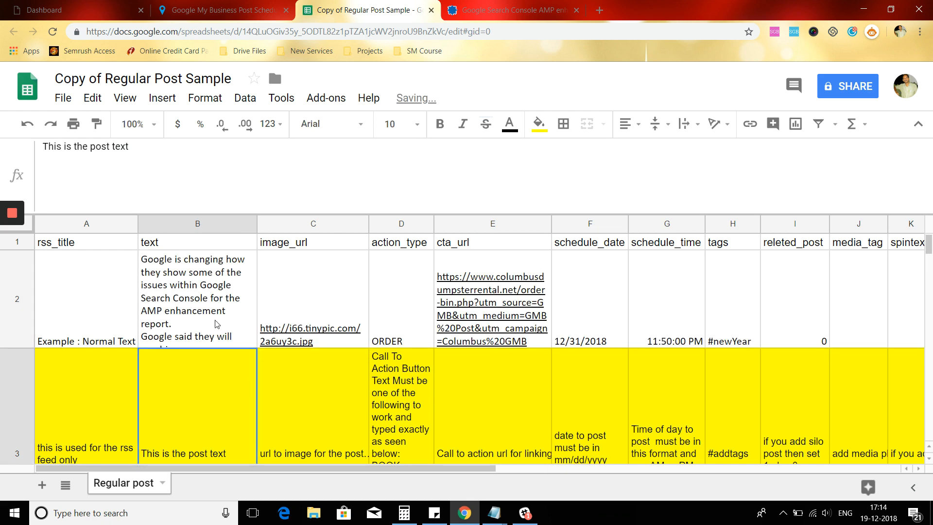
click(216, 324)
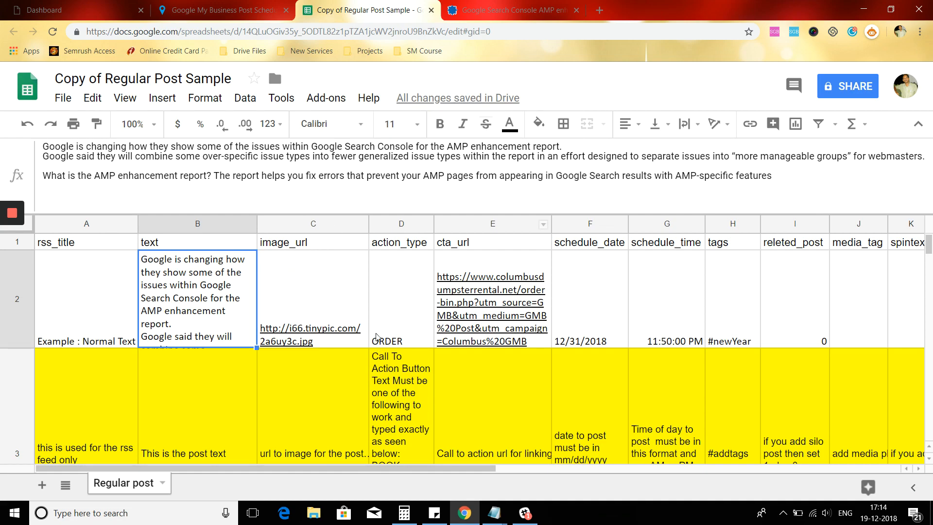
Look through the Search Engine Land article for a picture usable in the image_url cell C2.
click(328, 303)
click(510, 11)
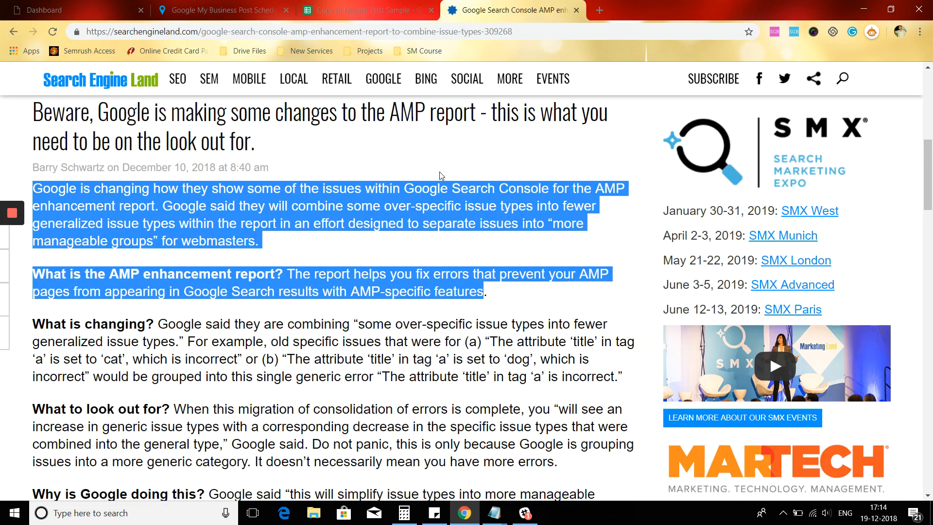
scroll(425, 192, up, 8)
scroll(419, 250, down, 20)
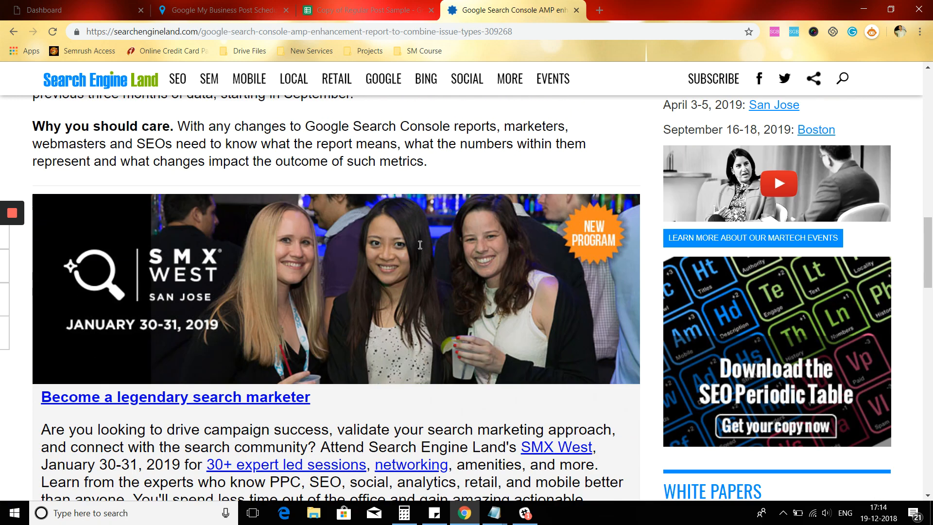
scroll(420, 250, down, 5)
scroll(420, 250, up, 16)
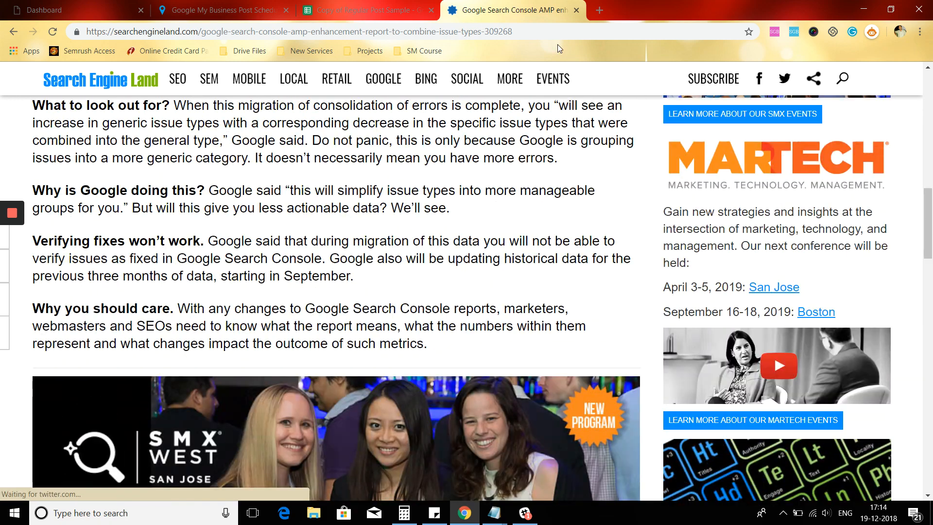
drag(484, 352, 290, 238)
scroll(289, 238, up, 4)
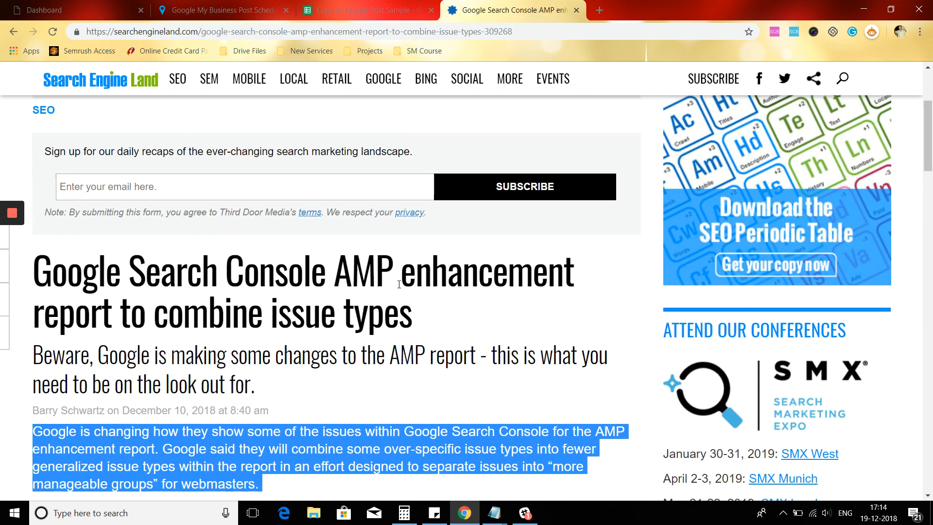
Copy "Google Search Console AMP" from the article headline and search Google for it in a new tab.
drag(393, 271, 40, 266)
key(ctrl+c)
click(600, 8)
key(ctrl+v)
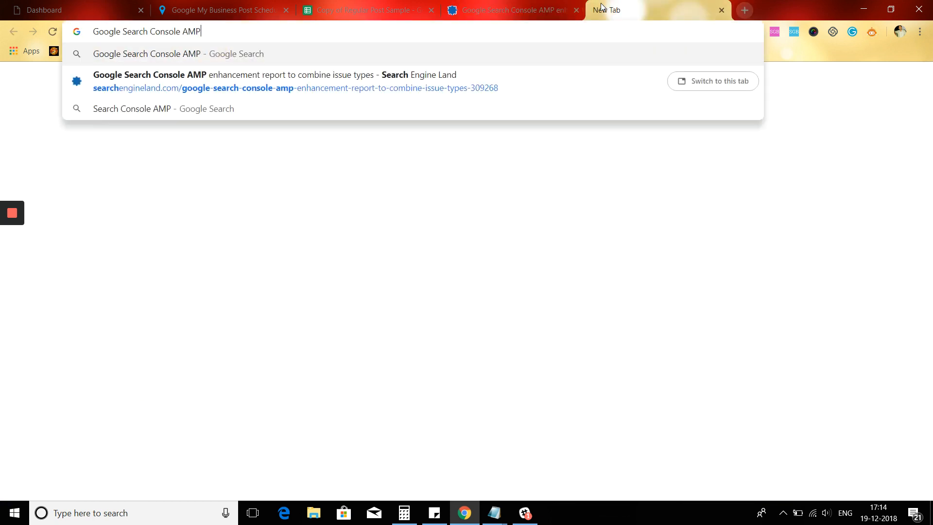
key(Return)
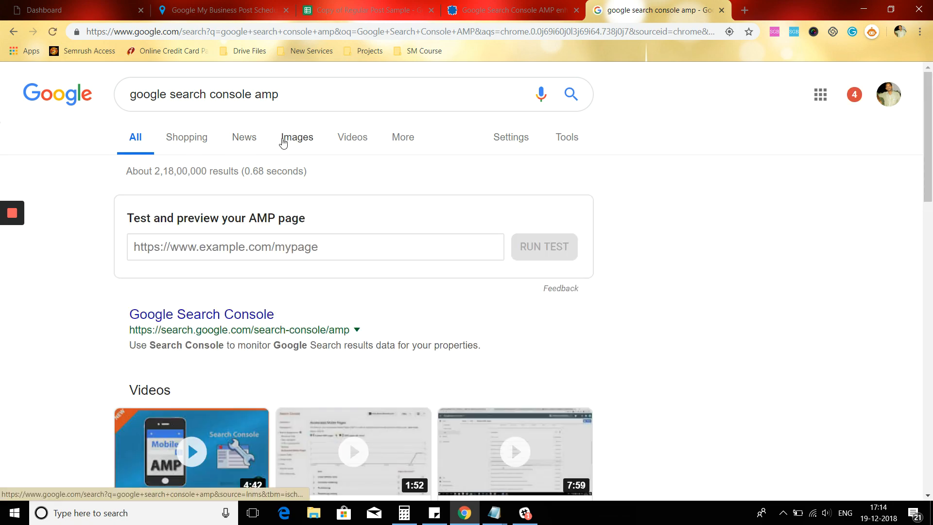
Switch the search for "google search console amp" to image results and look for a suitable post picture.
click(296, 137)
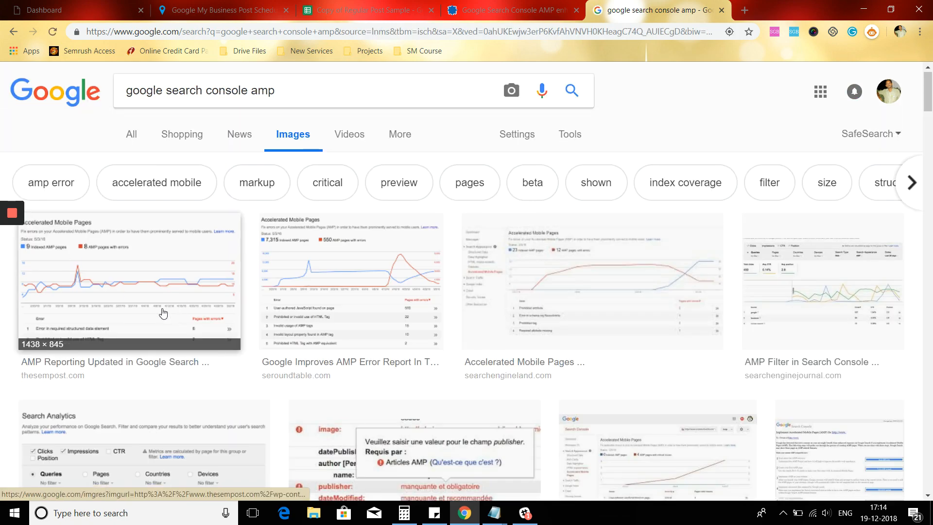
scroll(157, 313, down, 6)
scroll(156, 313, down, 6)
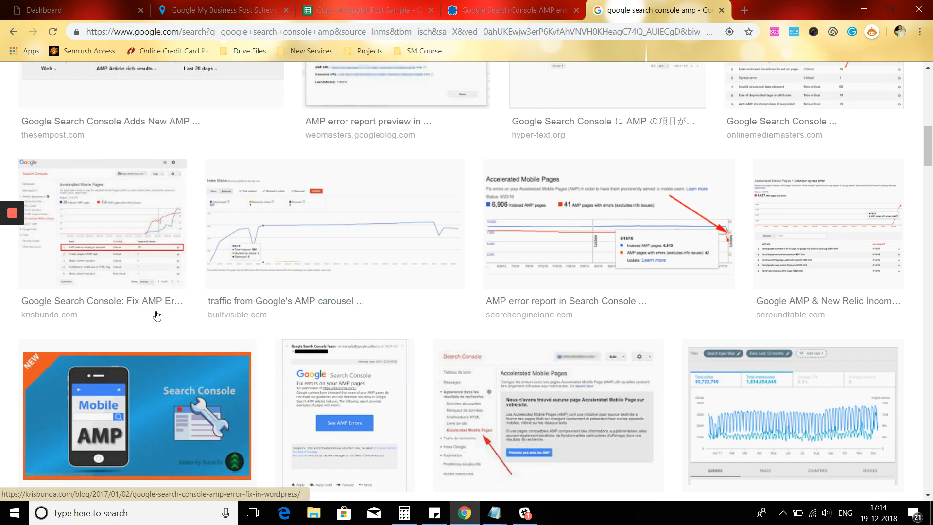
Try opening the blue Mobile AMP Search Console image in its own tab, then close the image tabs.
right_click(144, 416)
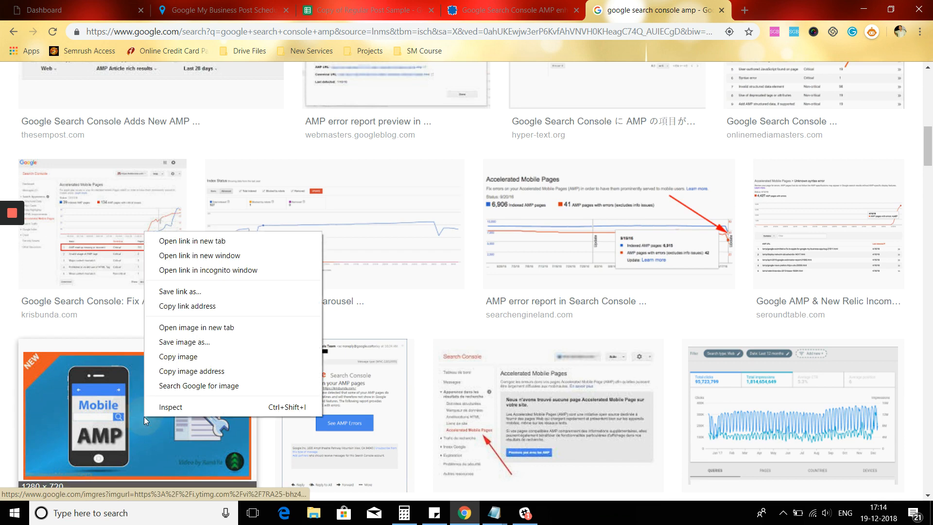
click(204, 328)
click(714, 10)
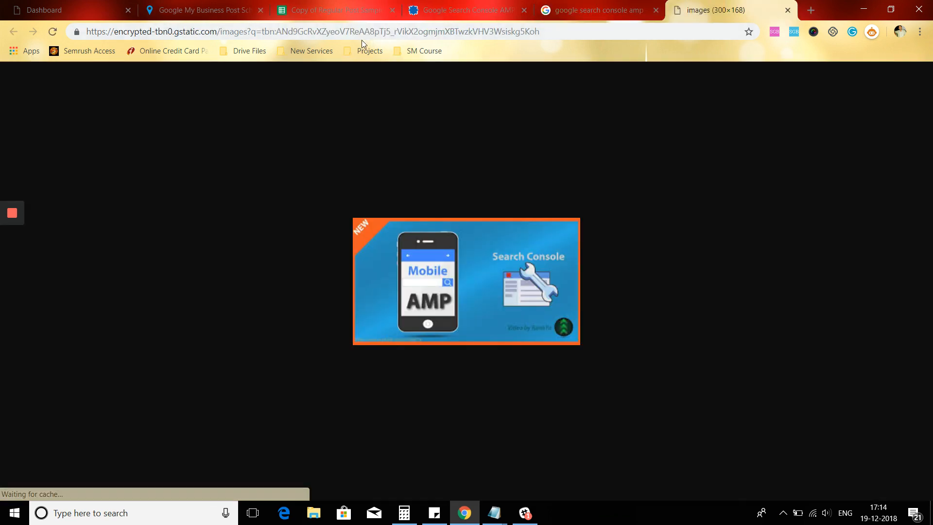
right_click(416, 260)
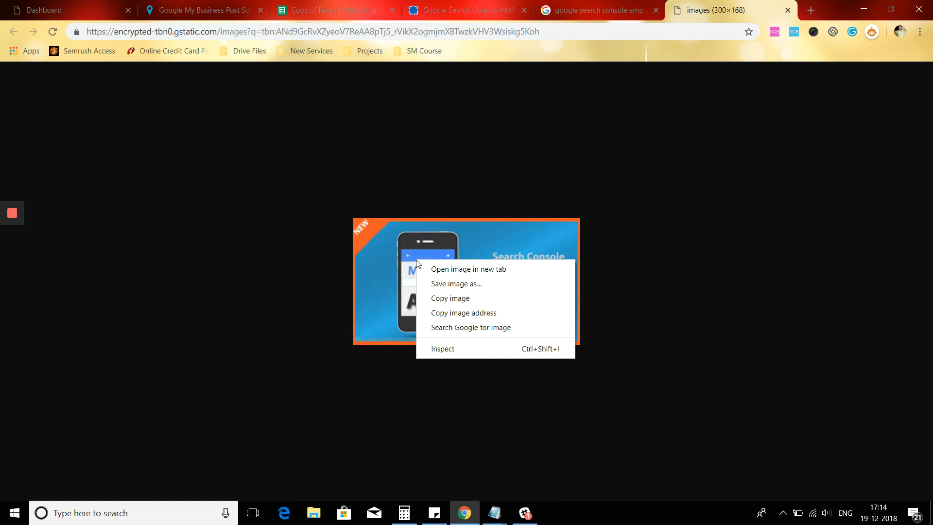
click(437, 270)
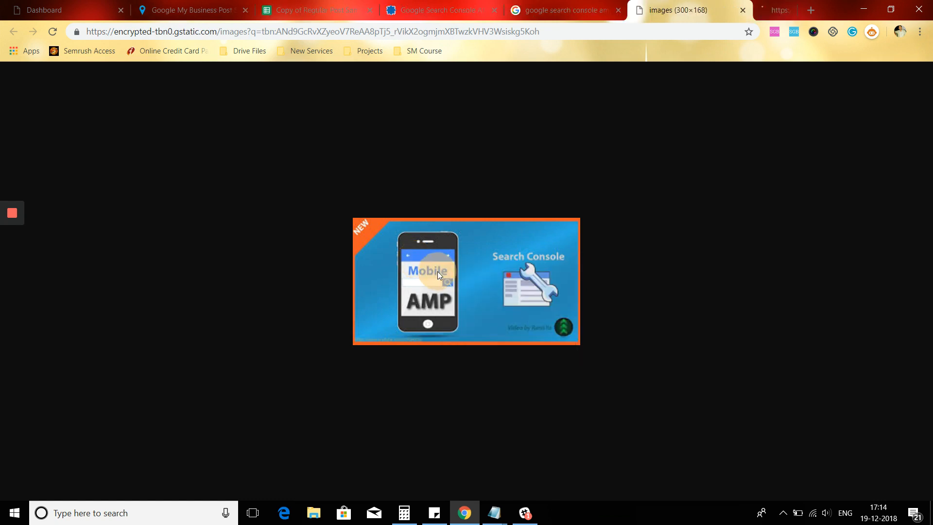
click(675, 9)
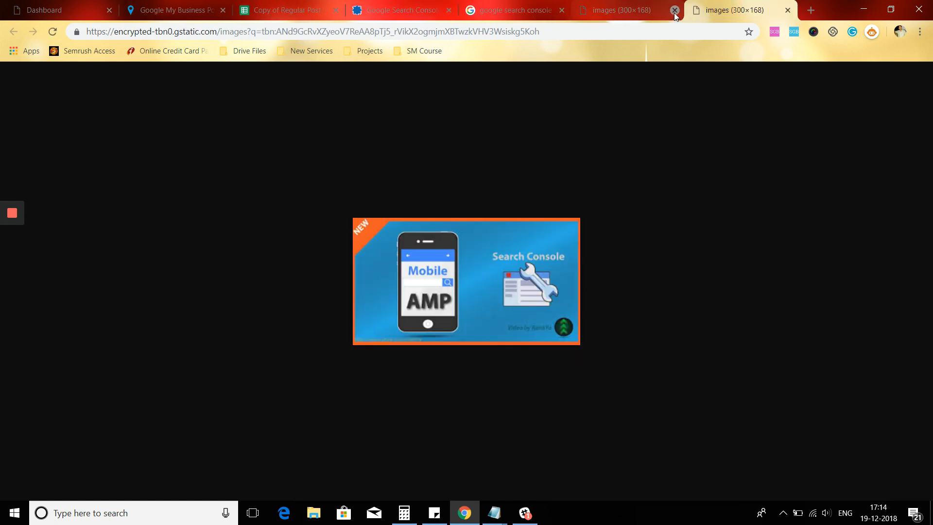
click(675, 9)
Find the Google Index Coverage Report picture from medium.com and try opening its image in a separate tab.
scroll(379, 310, down, 12)
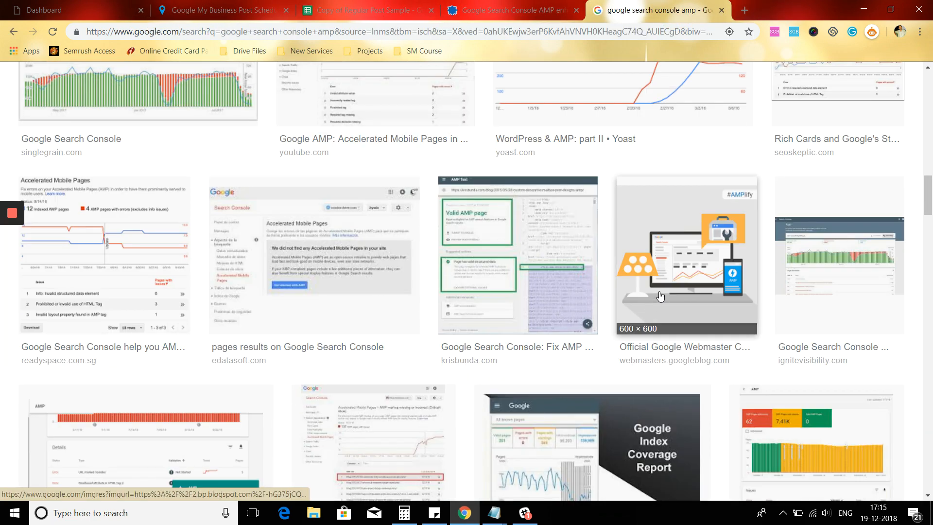
right_click(659, 296)
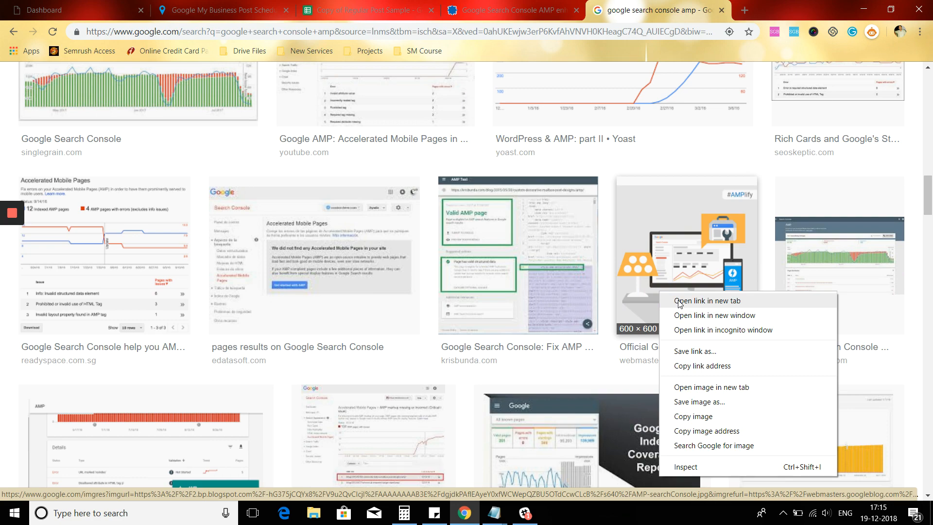
scroll(574, 340, down, 3)
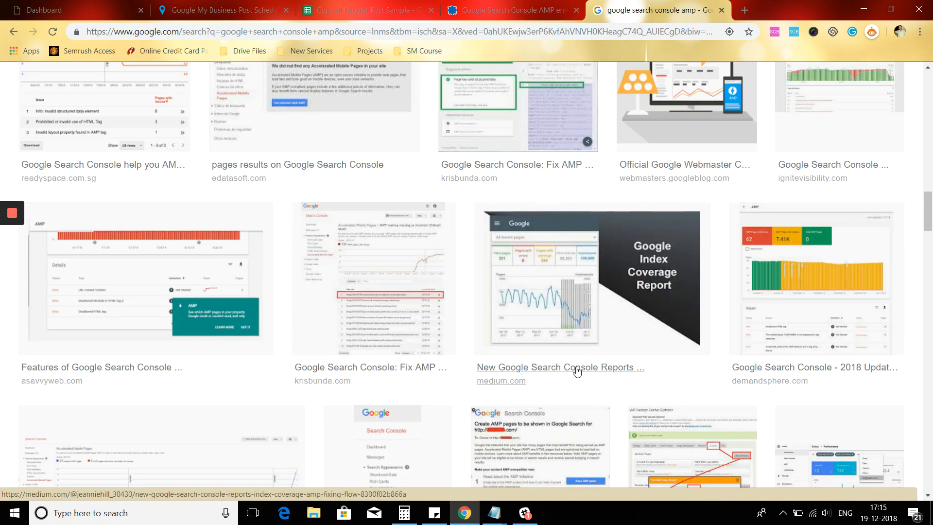
right_click(573, 321)
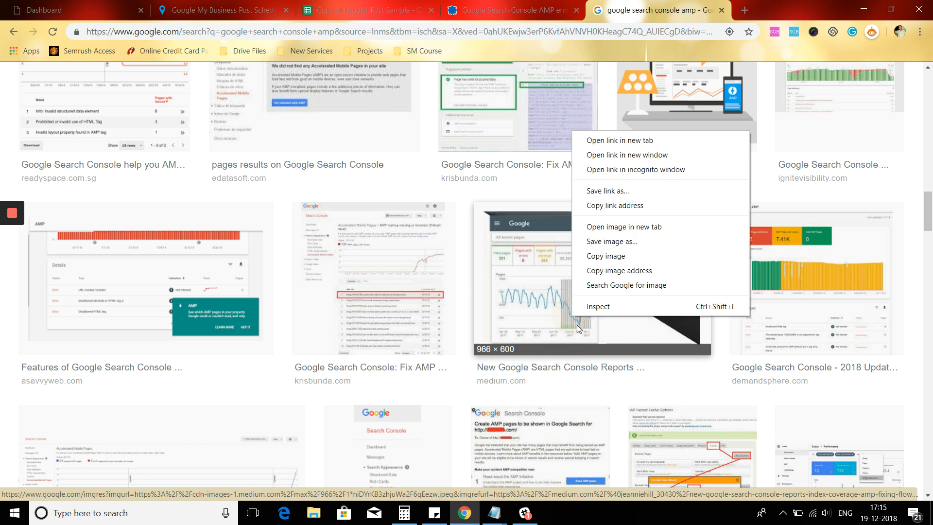
click(602, 225)
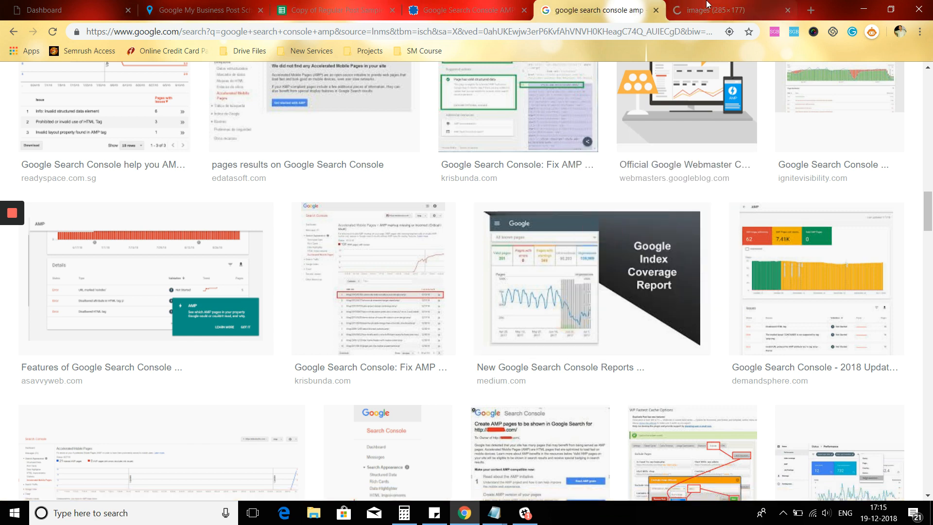
click(728, 10)
click(491, 261)
right_click(492, 263)
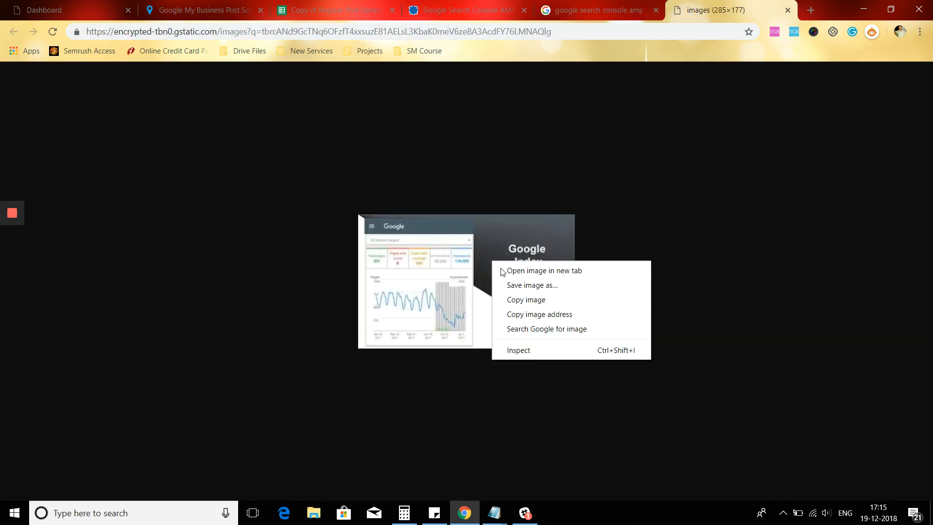
click(517, 269)
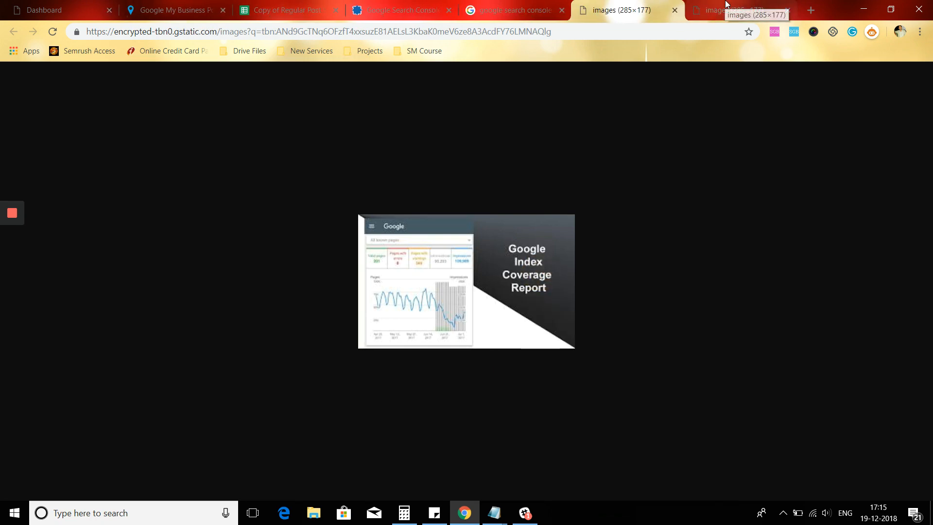
click(533, 5)
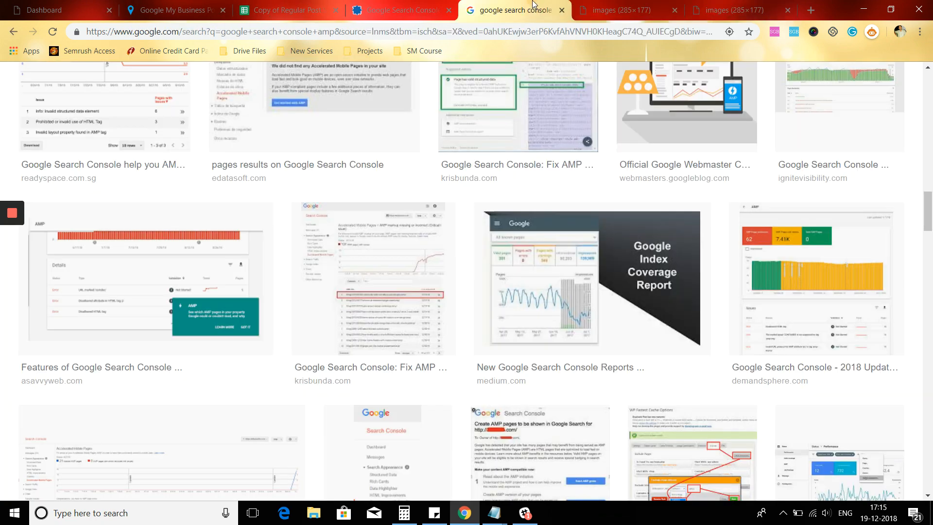
Visit the Medium source page of the Google Index Coverage Report picture and close the two thumbnail image tabs.
click(614, 317)
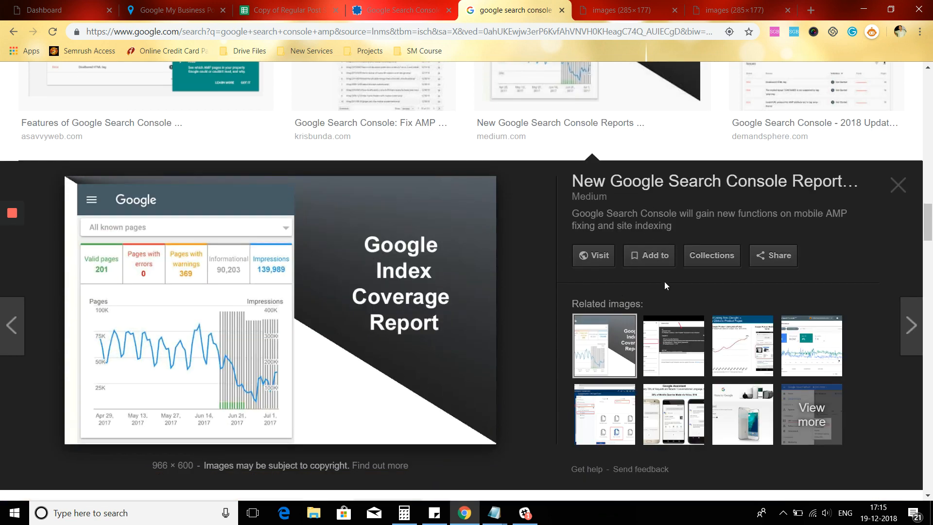
click(593, 263)
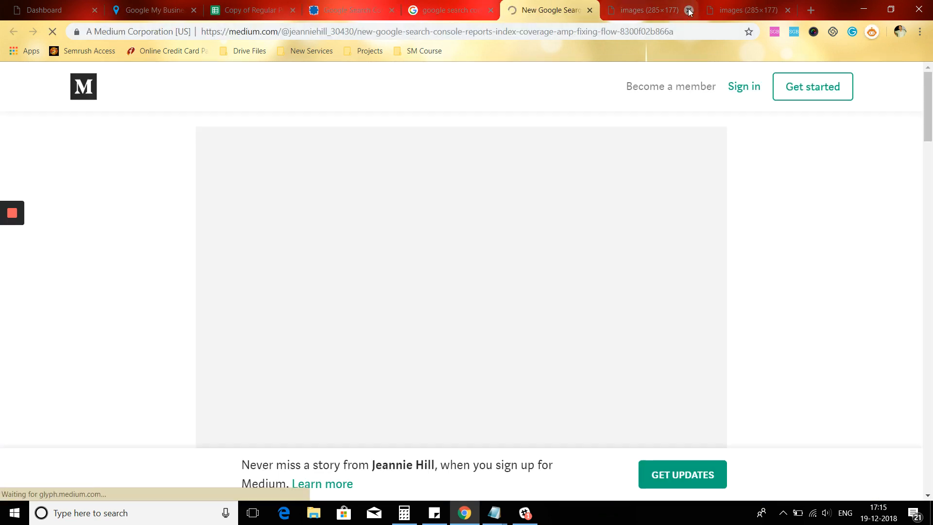
click(689, 10)
click(689, 10)
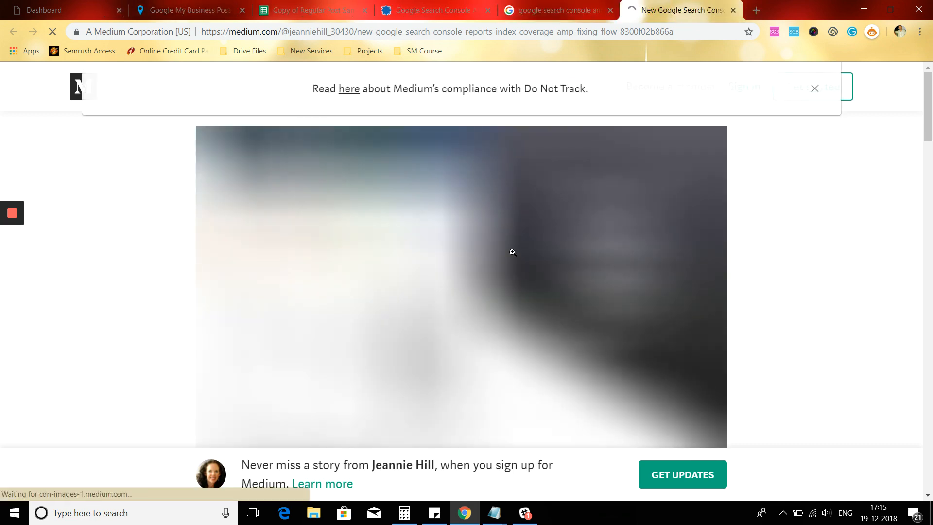
Open the Medium page's Google Index Coverage Report picture in its own tab and copy its address.
right_click(516, 271)
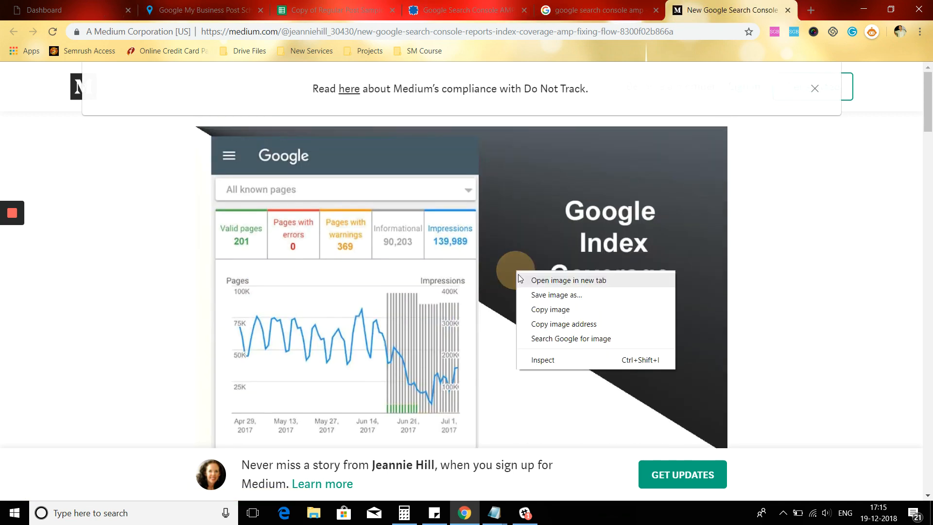
click(532, 280)
click(742, 7)
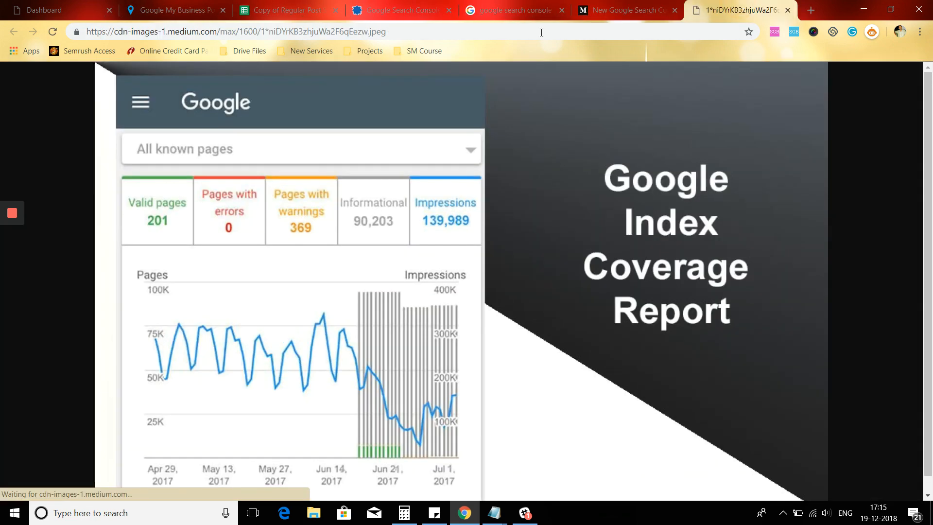
click(388, 29)
key(ctrl+c)
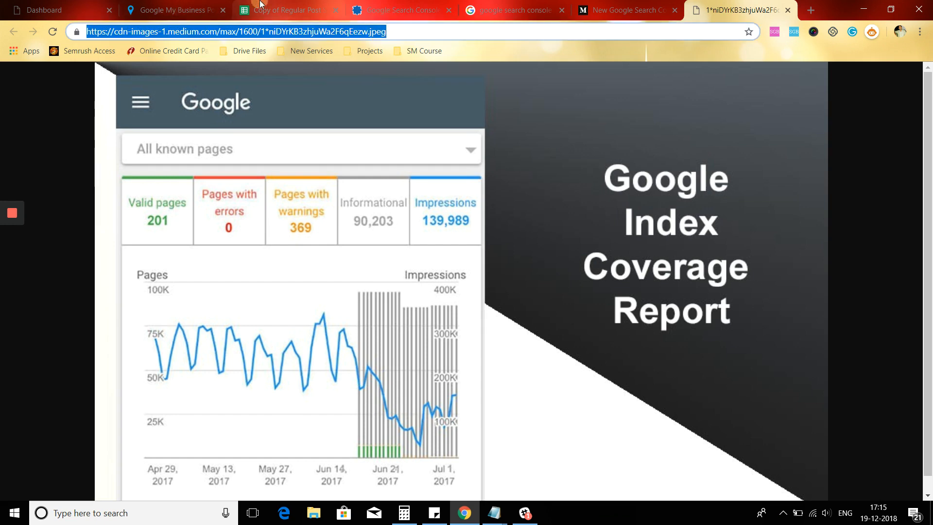
Replace the sample link in image_url cell C2 of the spreadsheet with the copied Medium image address.
click(281, 10)
drag(197, 146, 36, 141)
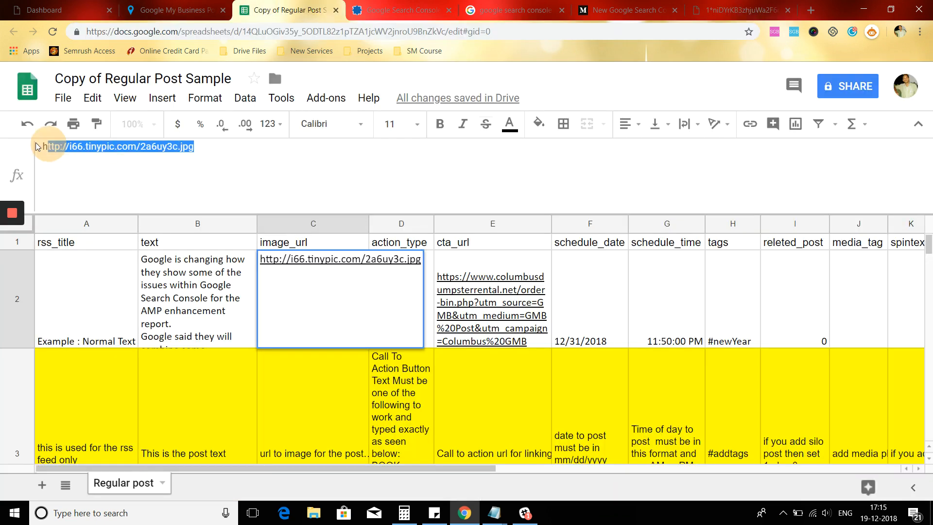
key(ctrl+v)
click(197, 319)
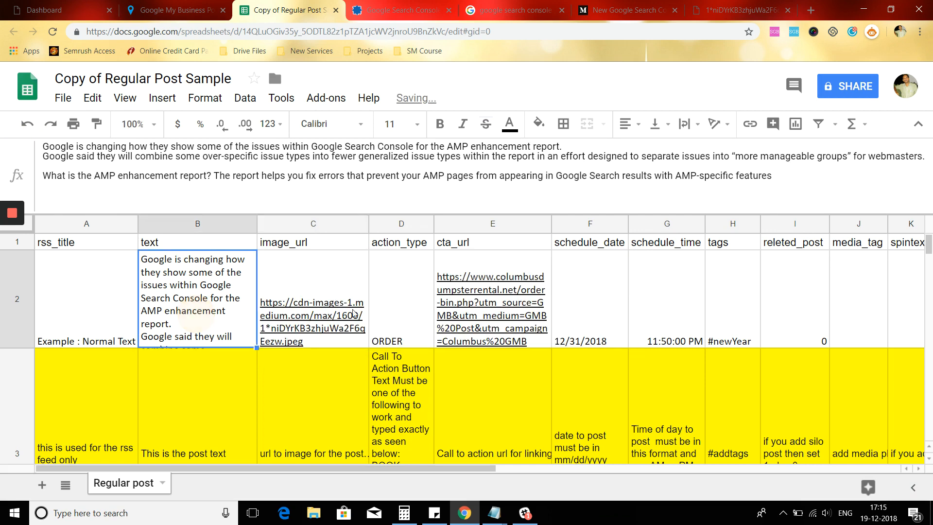
Review the allowed call-to-action values in the row 3 instructions for the action_type column.
click(389, 335)
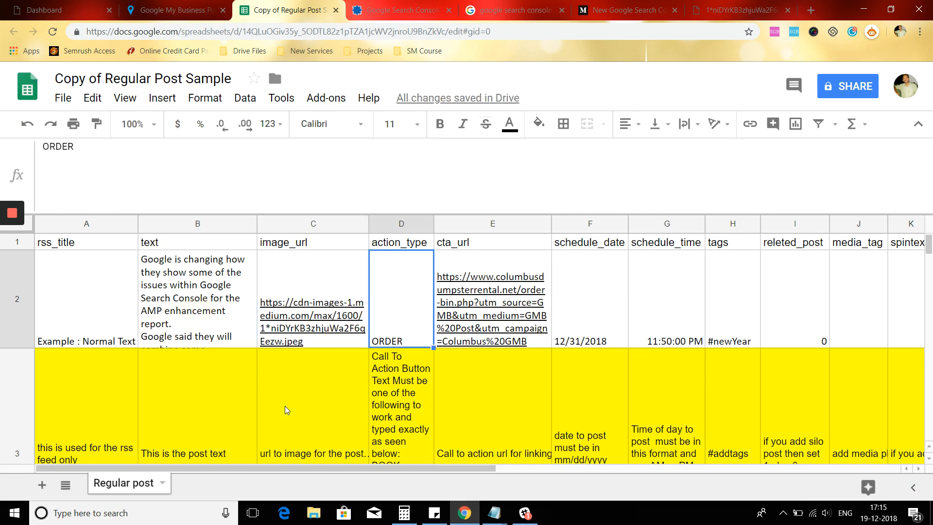
scroll(335, 357, down, 2)
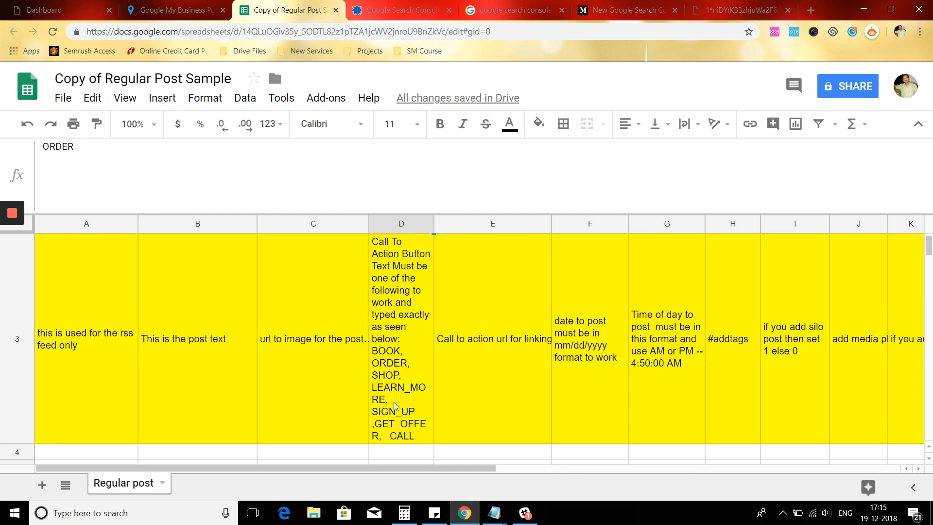
scroll(393, 403, up, 1)
scroll(394, 393, down, 1)
scroll(394, 439, up, 2)
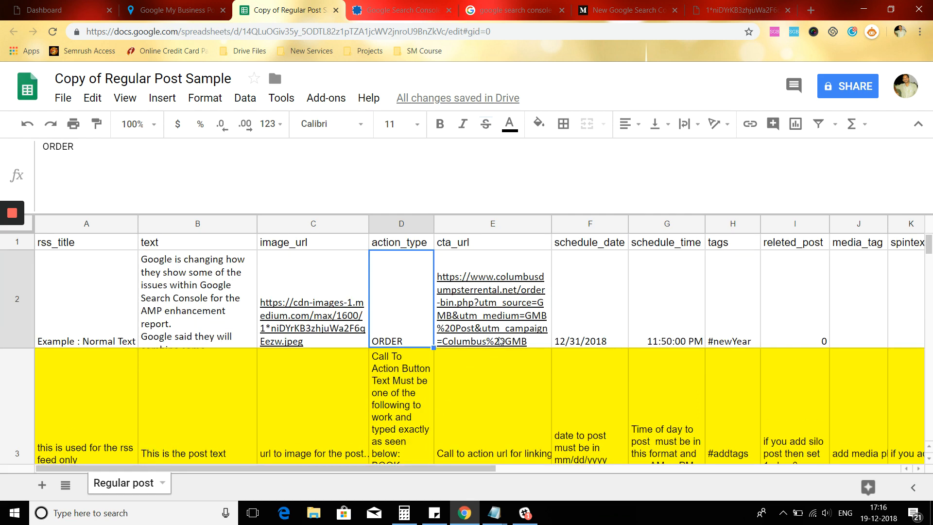
scroll(508, 346, down, 2)
scroll(508, 346, up, 1)
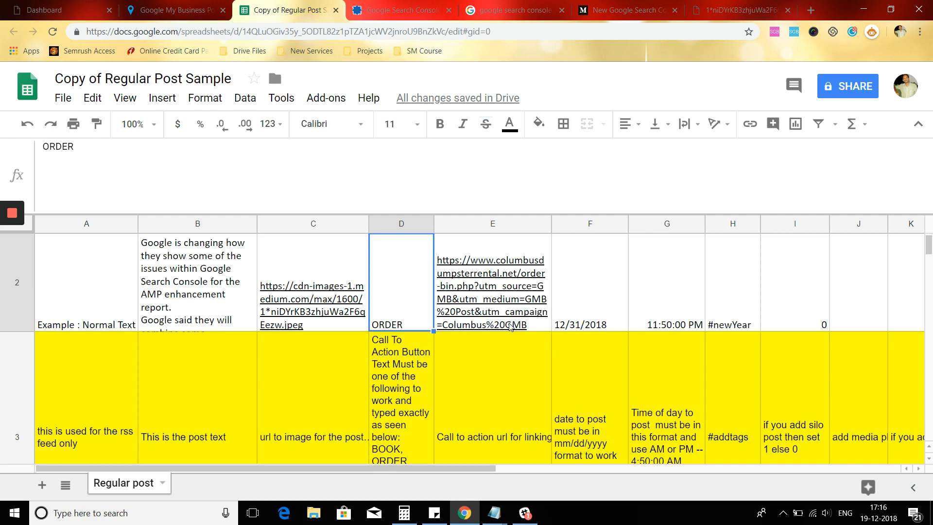
mouse_move(530, 298)
scroll(526, 301, down, 3)
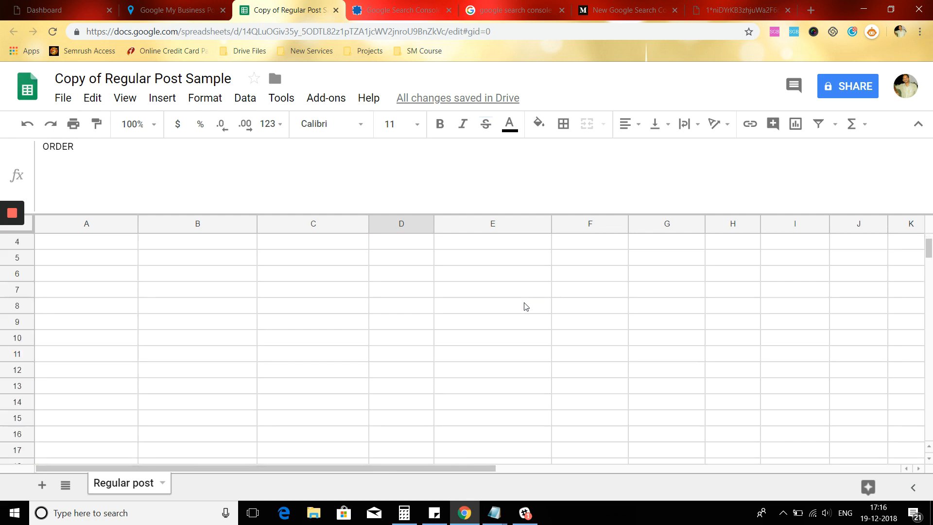
scroll(523, 306, up, 3)
scroll(412, 388, down, 1)
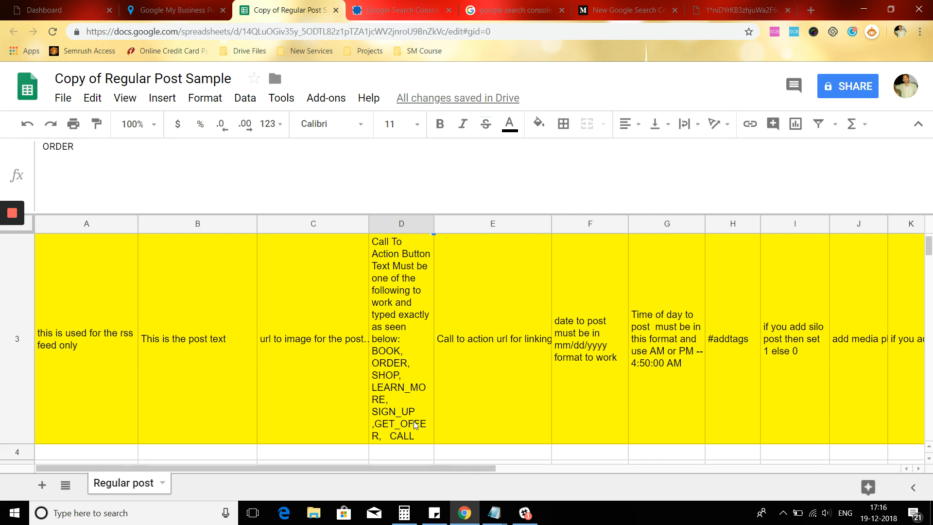
scroll(416, 424, up, 2)
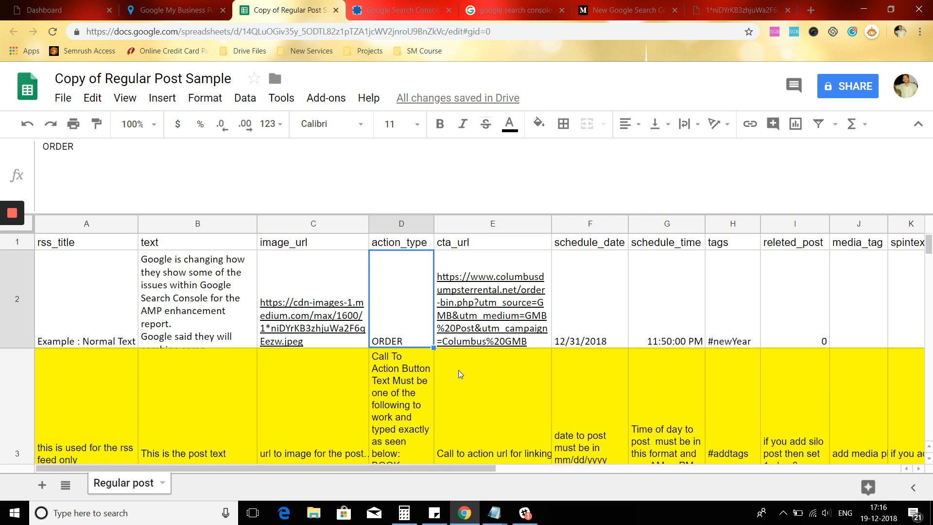
scroll(416, 377, down, 1)
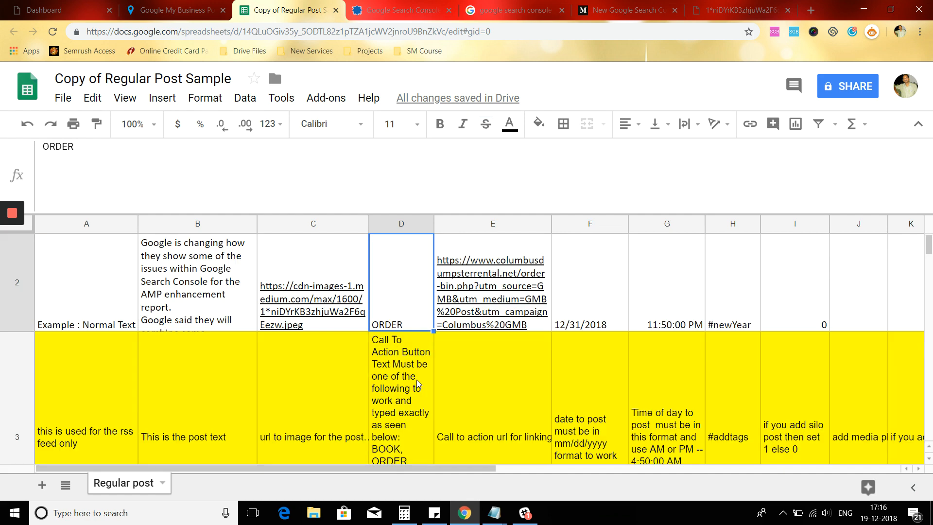
Copy LEARN_MORE from the instructions in D3 and paste it into action_type cell D2.
click(415, 380)
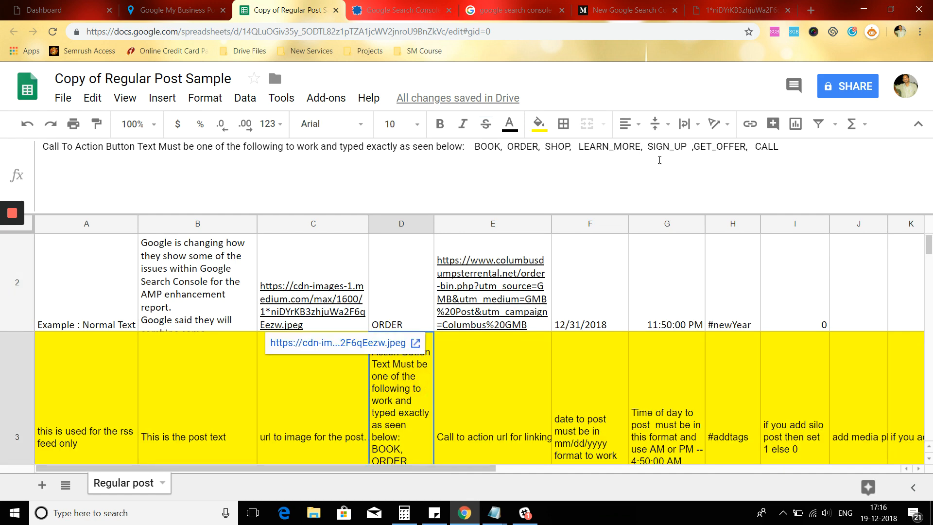
drag(578, 146, 640, 146)
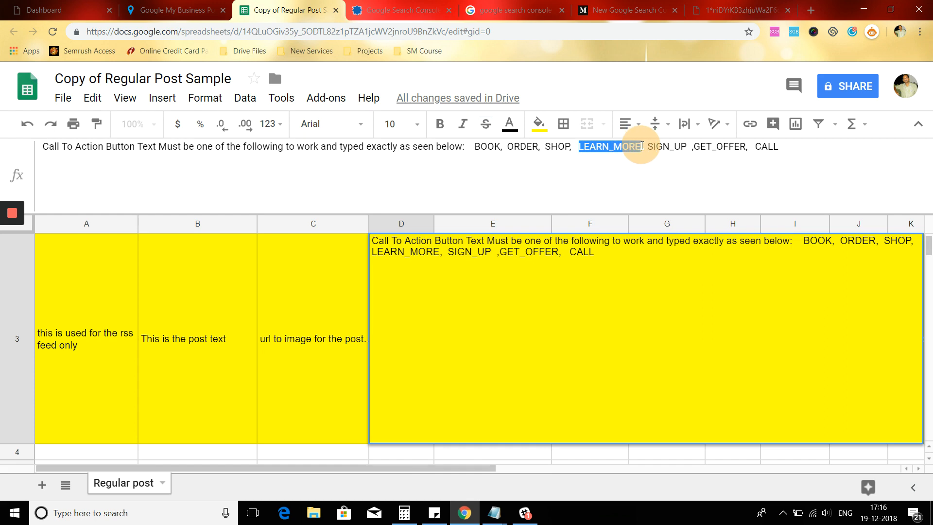
key(ctrl+c)
click(280, 365)
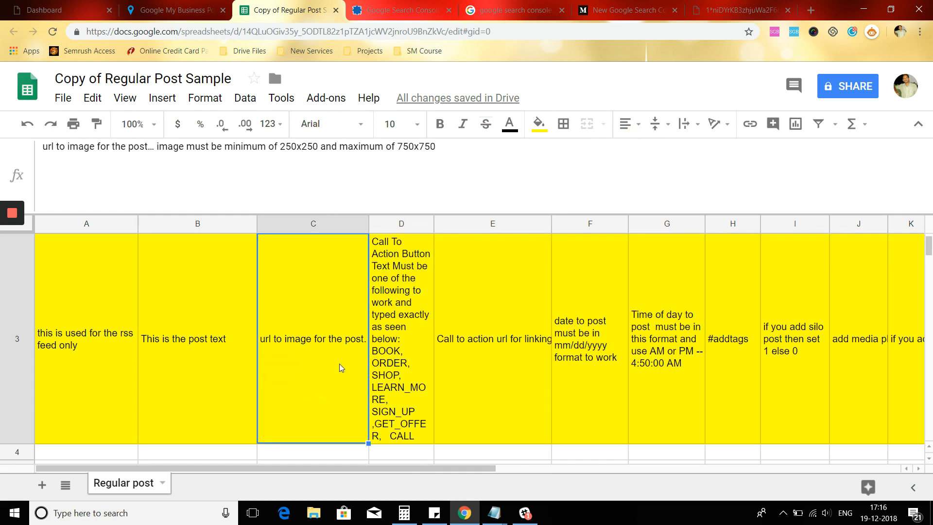
scroll(339, 363, up, 3)
click(389, 328)
key(ctrl+v)
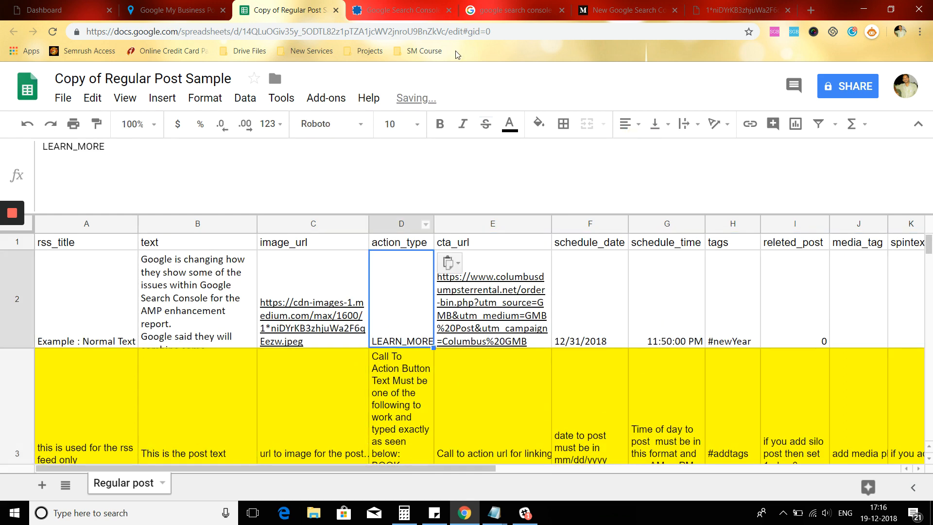
Copy the Search Engine Land article's address and paste it over the sample link in cta_url cell E2 of the spreadsheet.
click(403, 9)
click(318, 28)
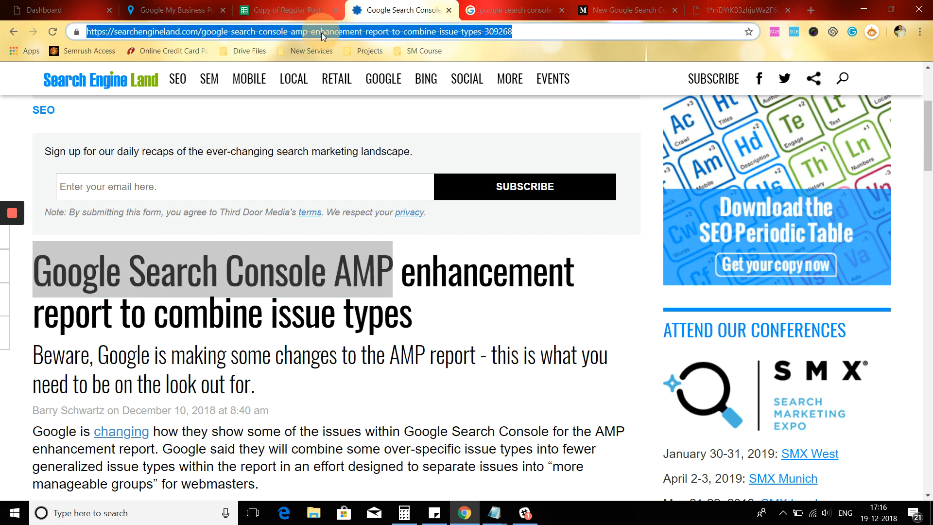
click(301, 9)
click(468, 307)
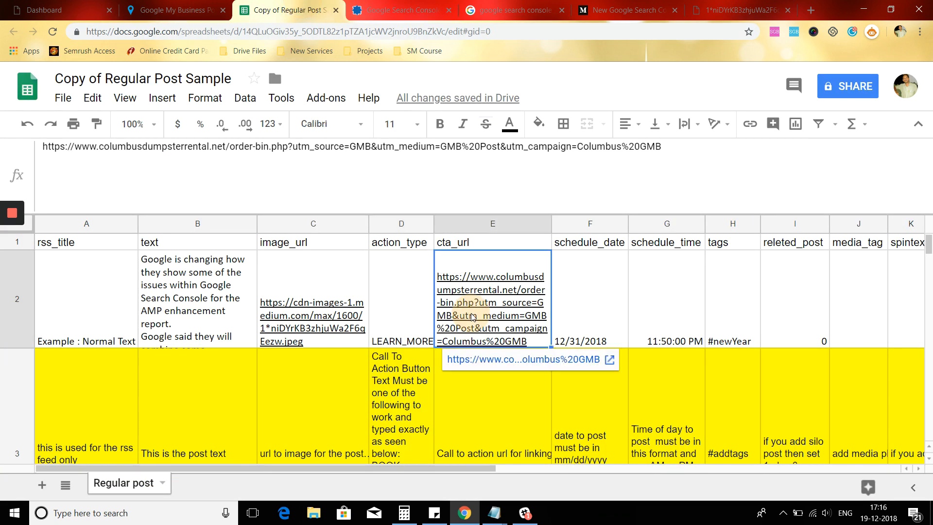
key(Delete)
key(ctrl+v)
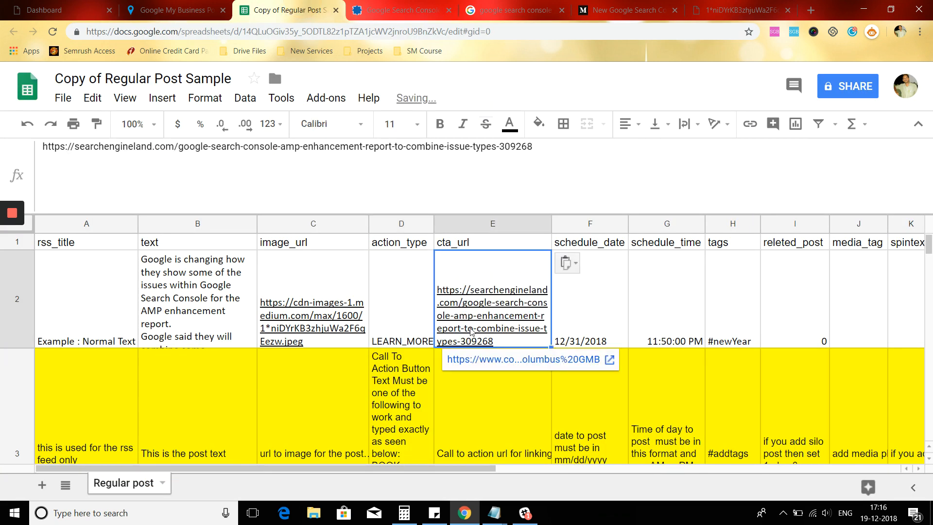
Check the date format instructions in row 3 and set the schedule_date in F2 to 12/19/2018.
click(572, 311)
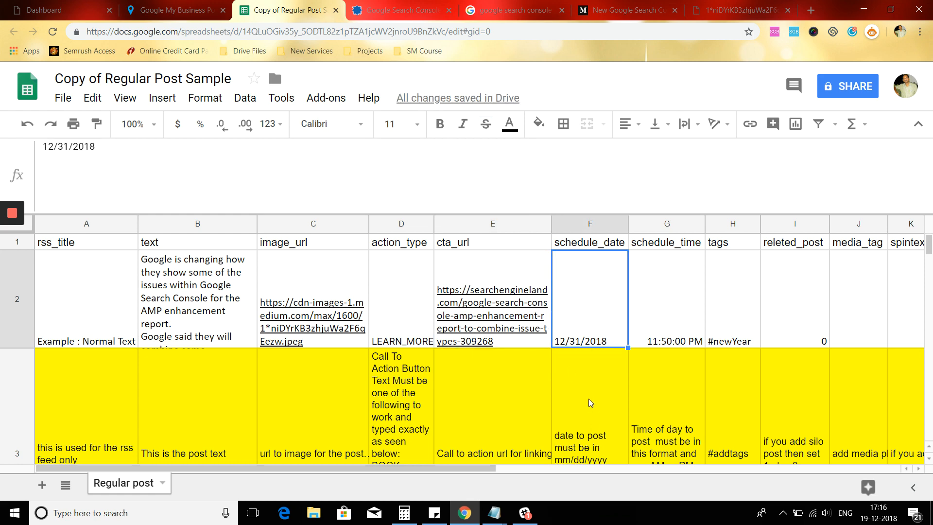
scroll(589, 400, down, 2)
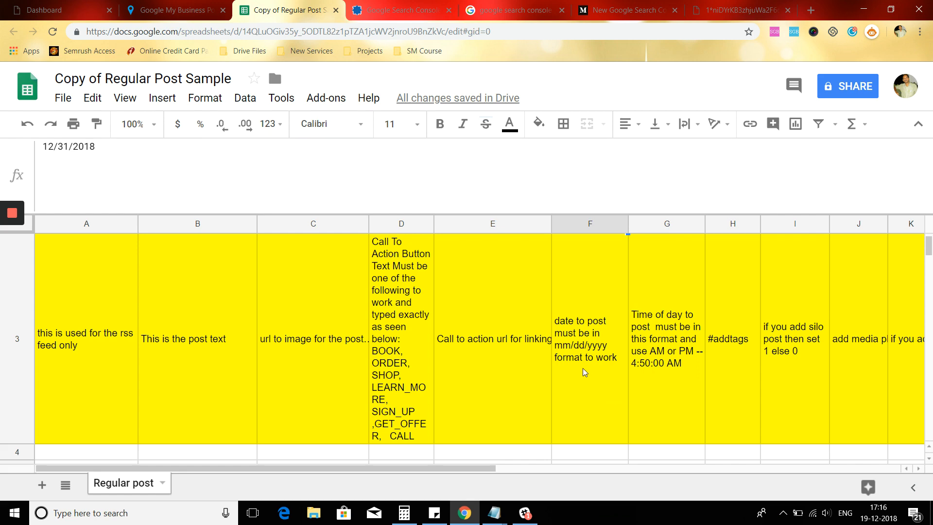
scroll(581, 380, up, 2)
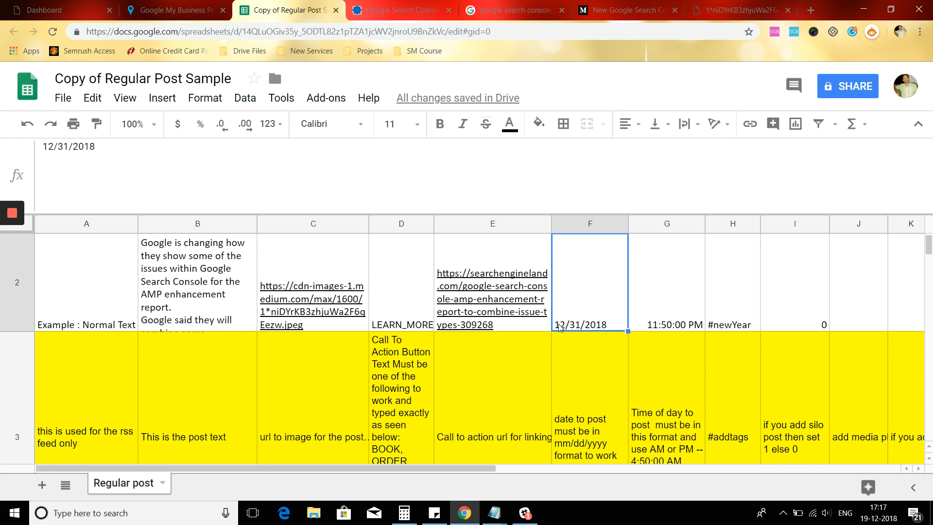
click(62, 145)
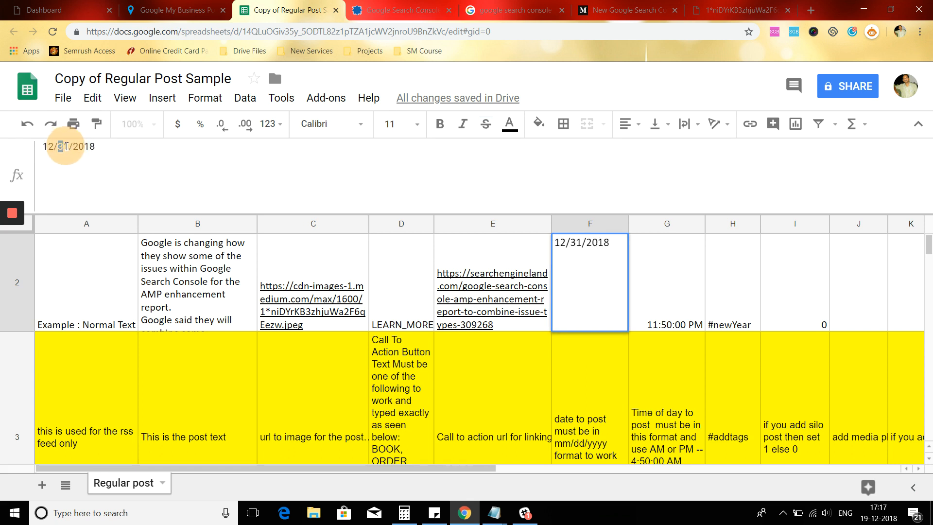
drag(67, 145, 68, 146)
text(19)
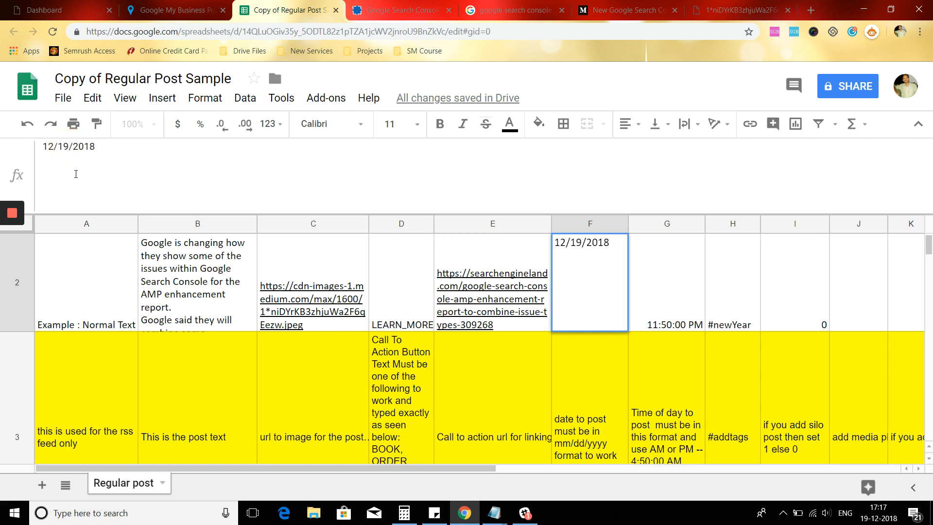
click(638, 251)
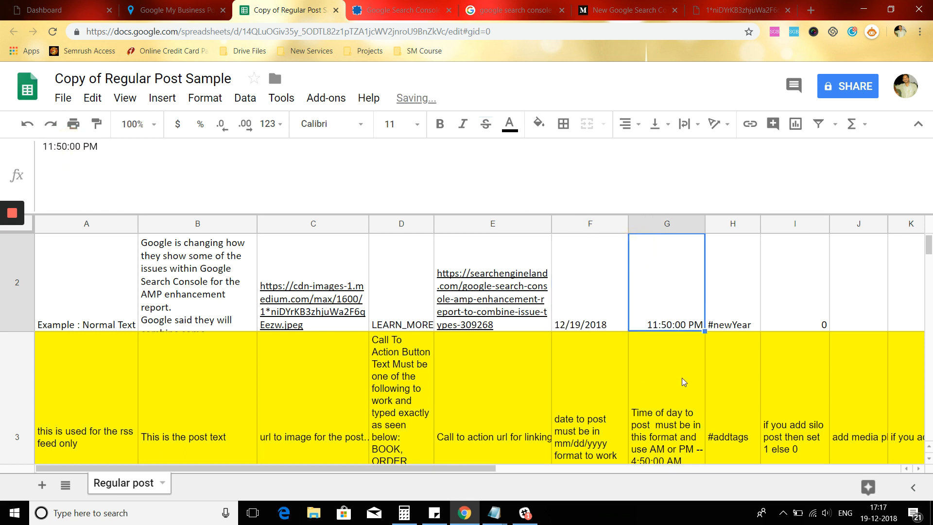
Switch to the CitationBuilderPro post scheduler and check the current server time in the first listed post's reschedule dialog.
click(187, 8)
click(5, 348)
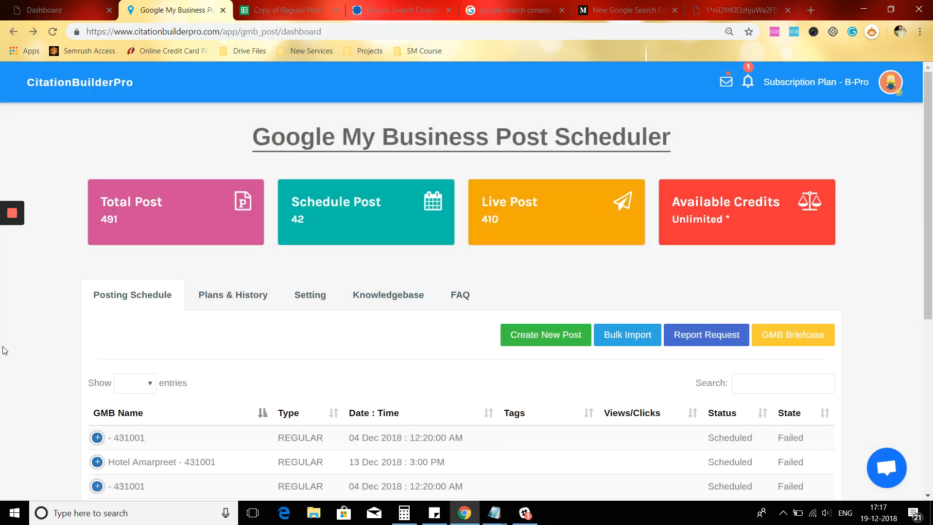
scroll(752, 445, down, 2)
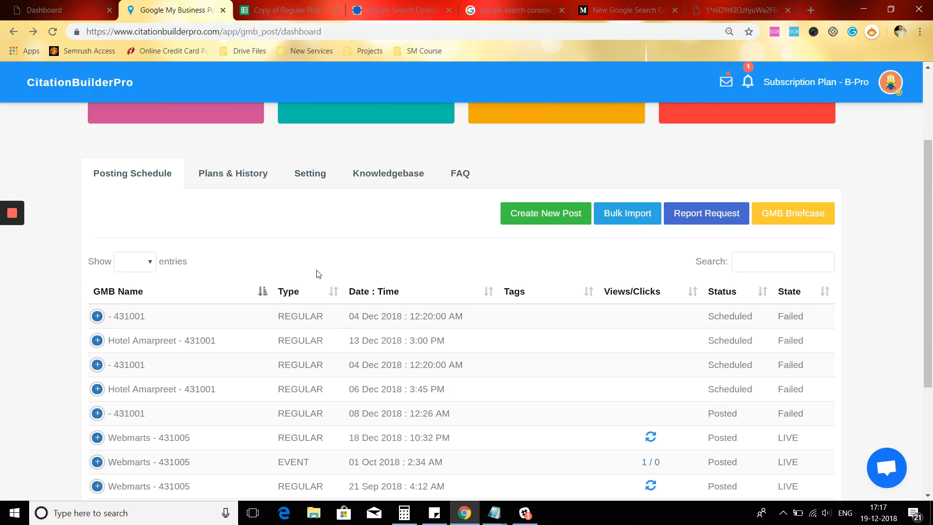
scroll(361, 387, down, 3)
scroll(292, 350, up, 6)
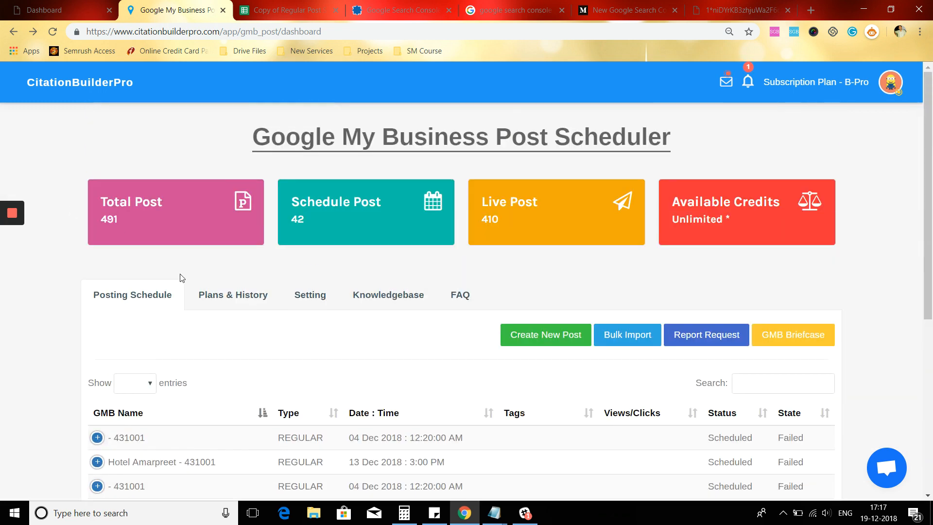
scroll(185, 314, down, 2)
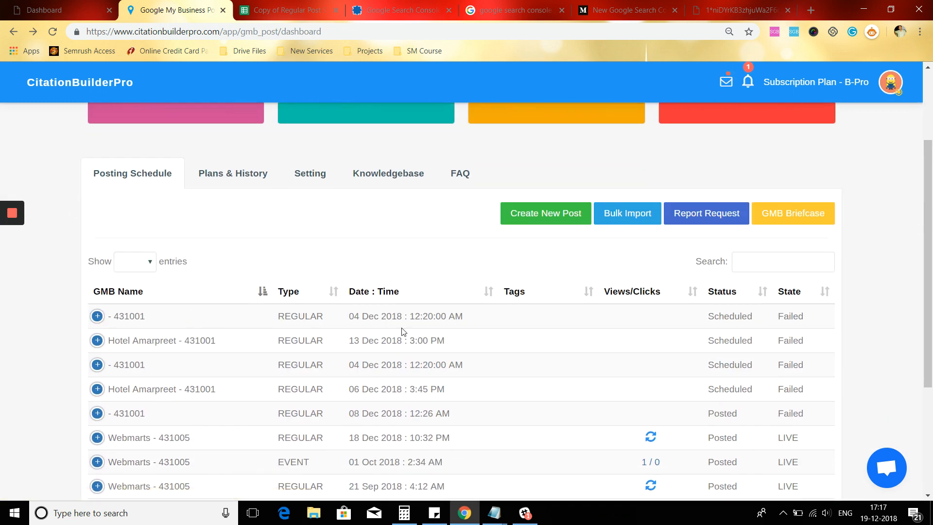
scroll(780, 408, down, 3)
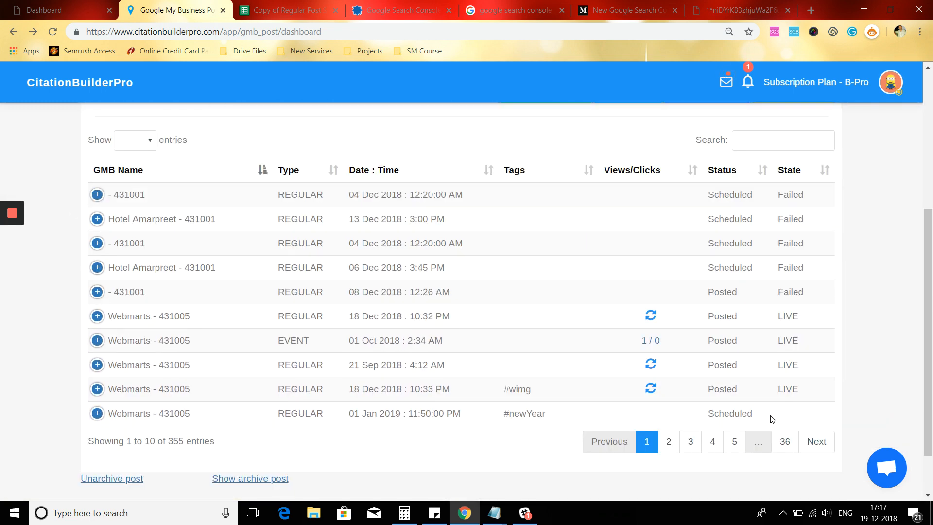
scroll(758, 413, up, 4)
scroll(757, 412, up, 1)
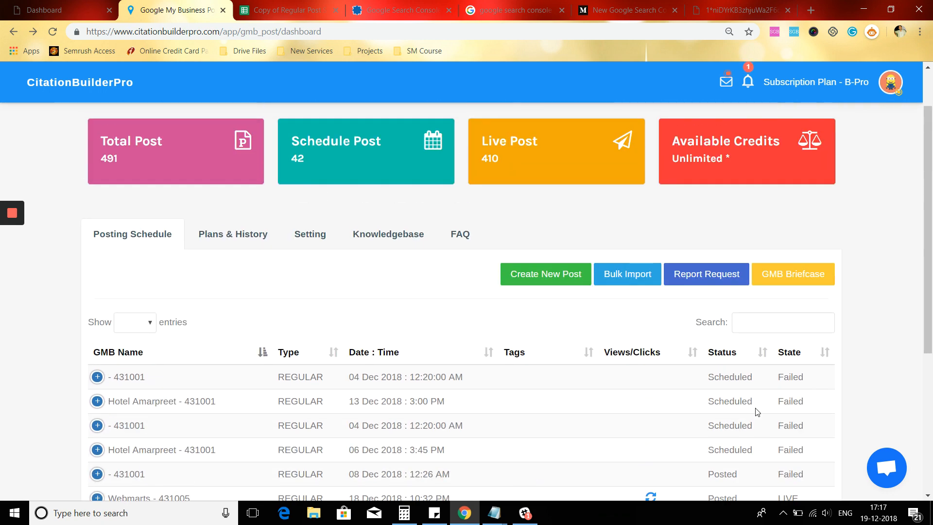
click(98, 235)
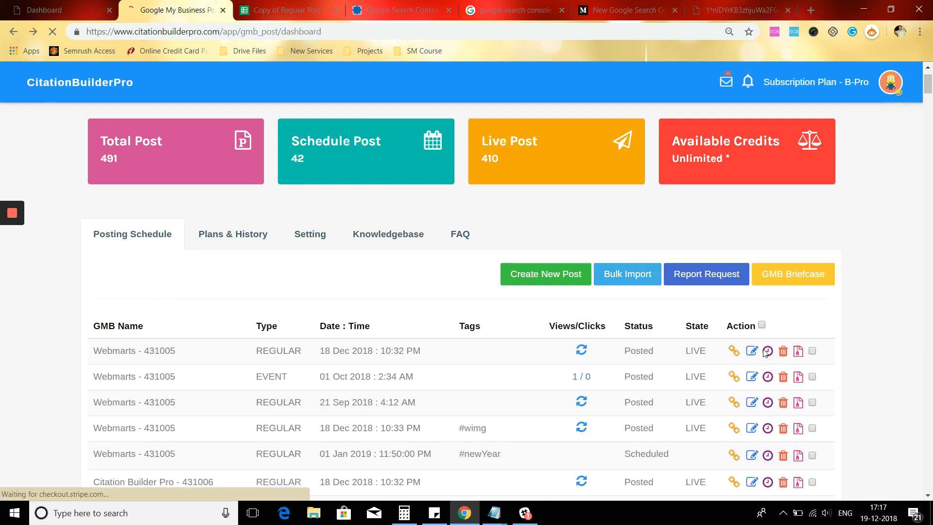
click(771, 380)
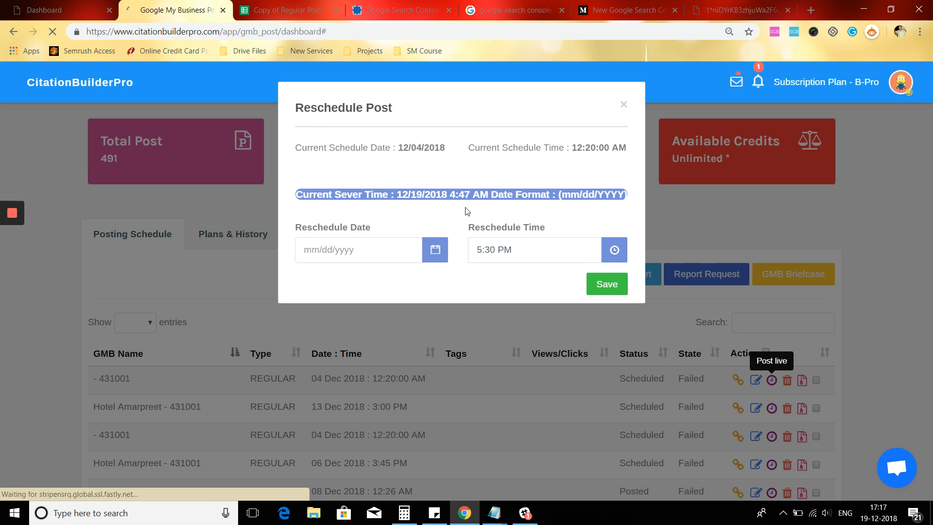
drag(395, 198, 453, 199)
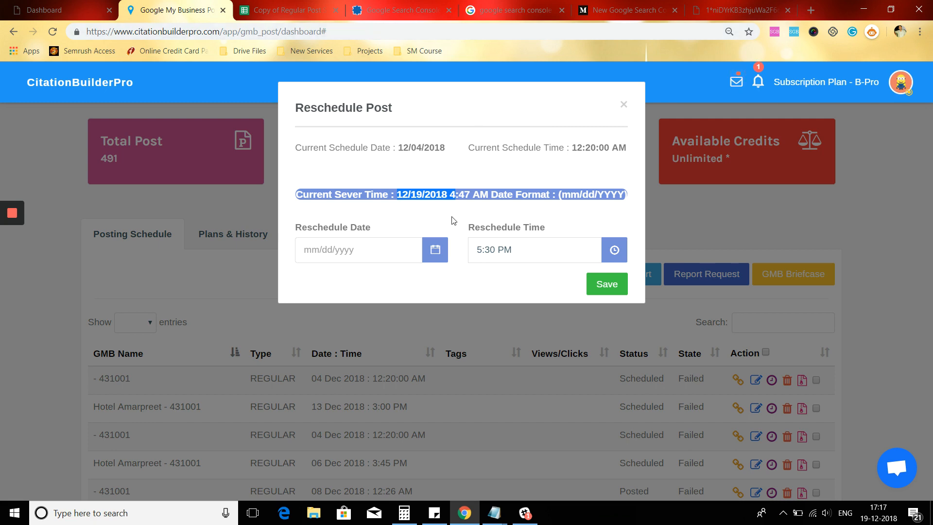
Return to the spreadsheet and set the schedule_time in G2 to 05:00:00 AM.
click(286, 10)
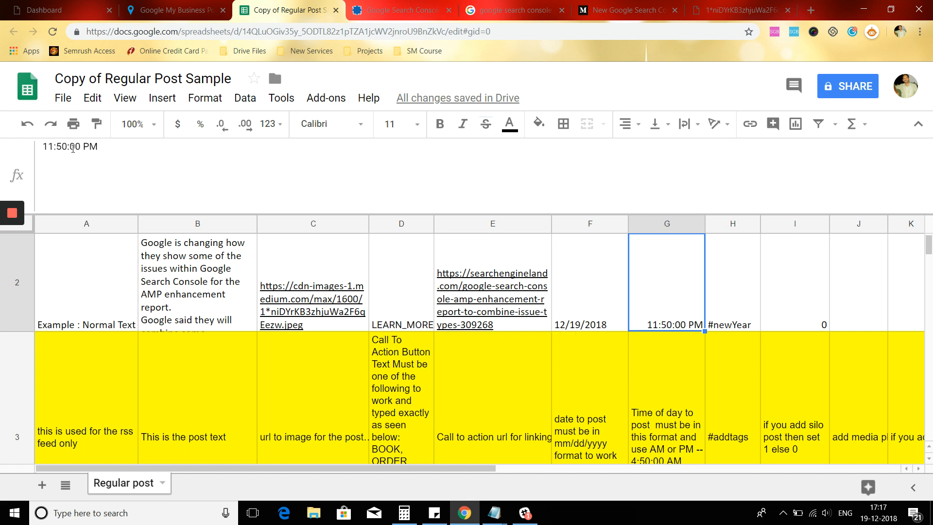
drag(53, 146, 15, 148)
text(05)
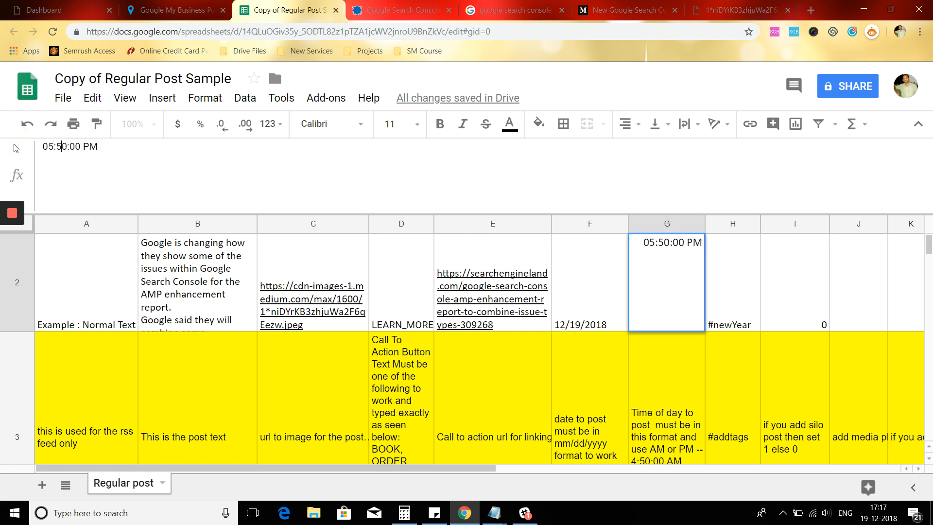
key(Right)
key(Delete)
text(0)
click(92, 146)
key(BackSpace)
text(A)
click(557, 374)
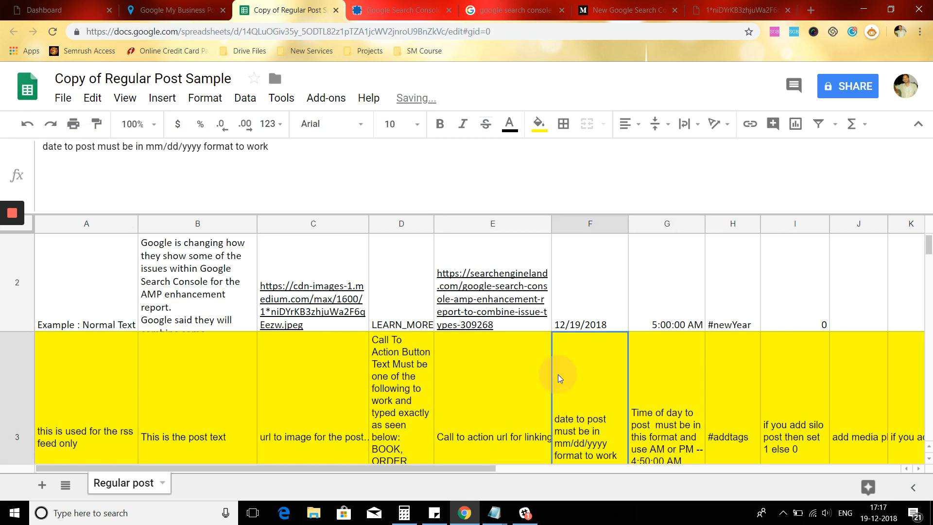
Replace the sample hashtag in tags cell H2 with #sample.
click(731, 327)
scroll(724, 333, up, 1)
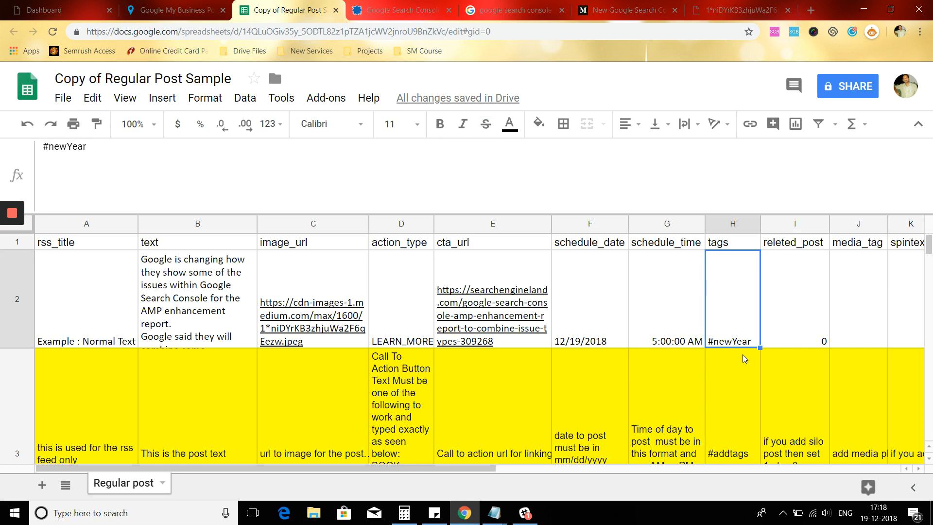
click(50, 146)
triple_click(203, 146)
text(#samm)
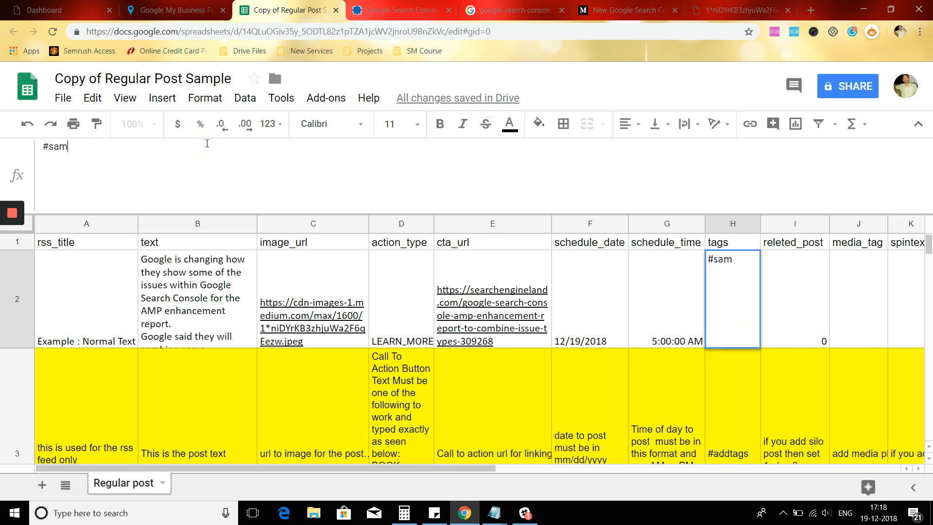
key(BackSpace)
key(BackSpace)
text(mple)
click(738, 387)
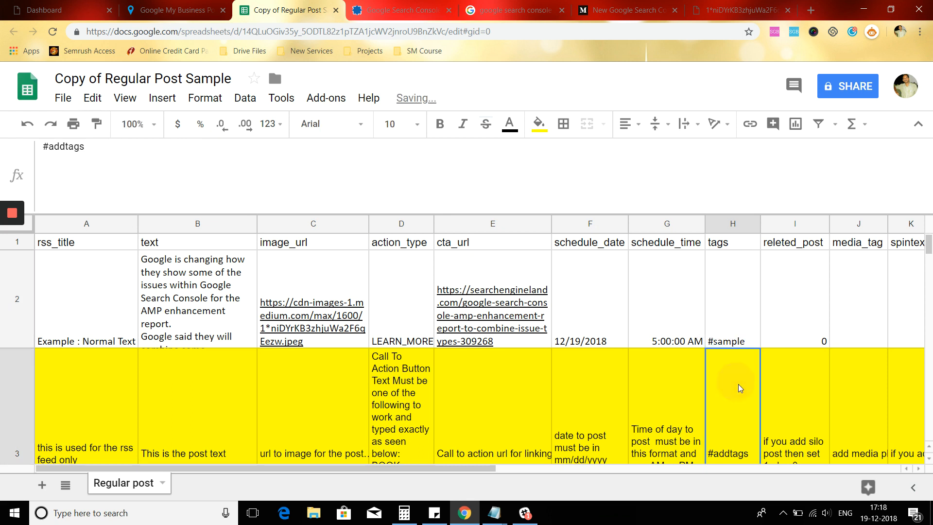
Review the releted_post and media_tag columns, comparing their row 2 cells with the instructions in row 3.
click(795, 342)
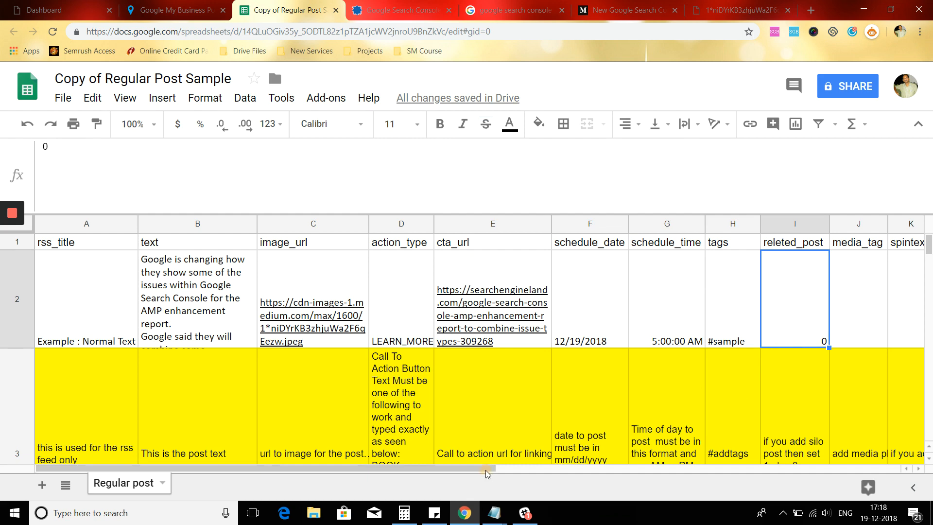
drag(485, 470, 540, 471)
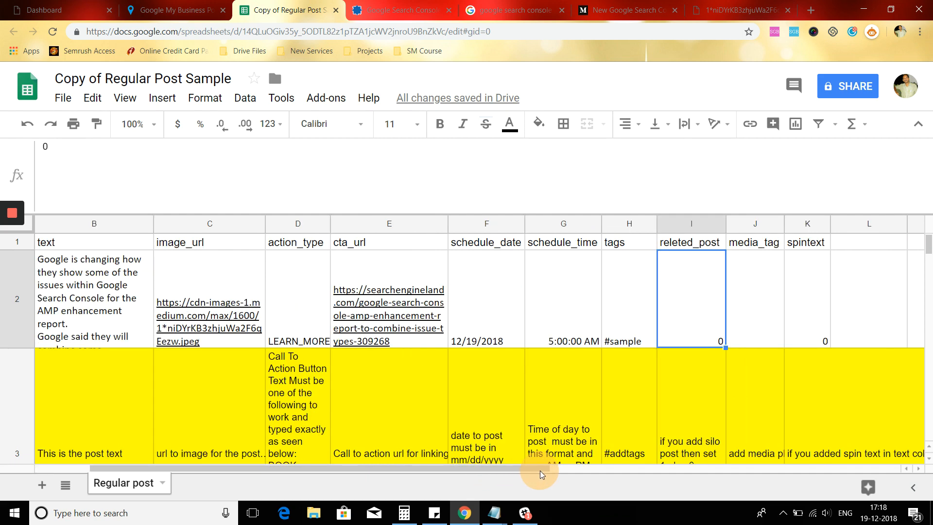
click(748, 340)
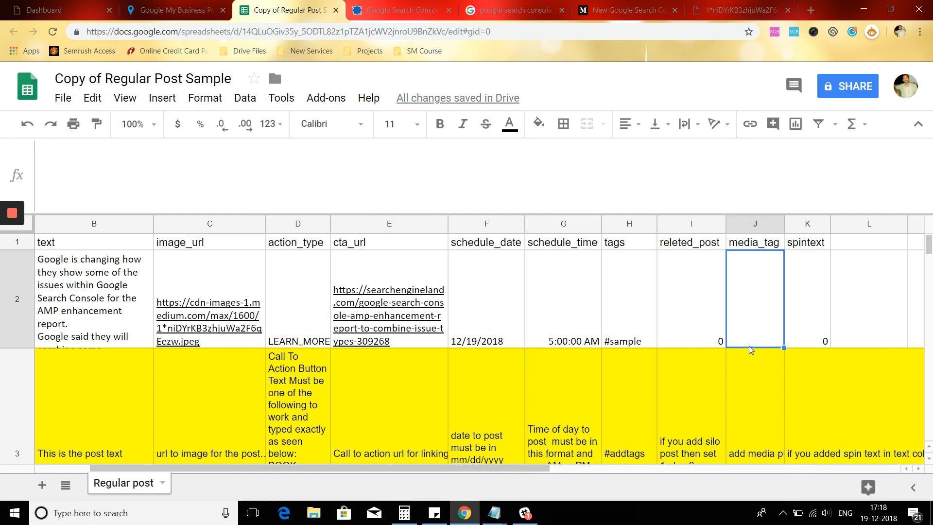
scroll(728, 369, down, 2)
scroll(728, 369, up, 1)
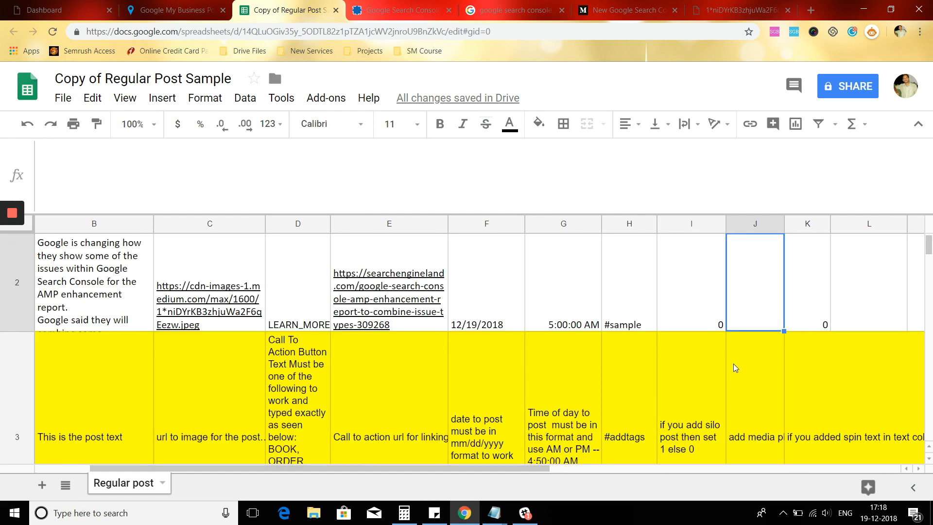
scroll(729, 378, up, 1)
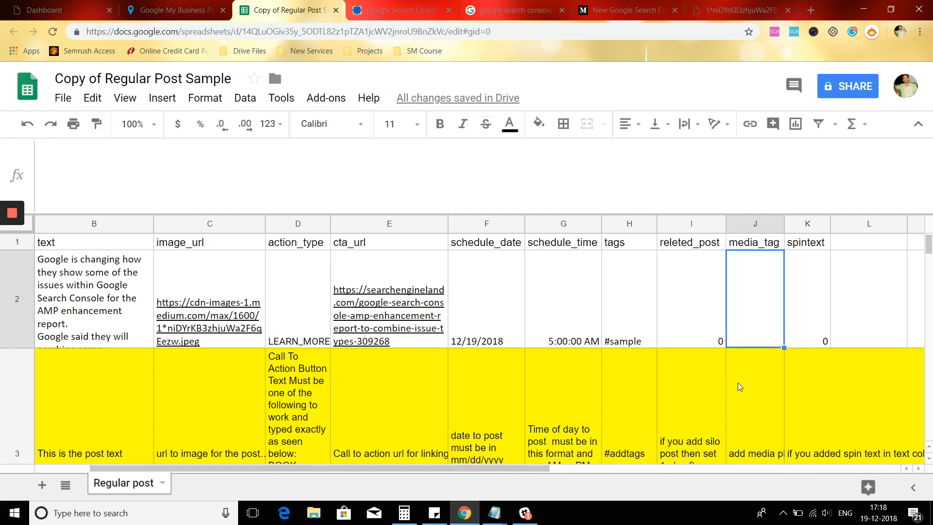
scroll(695, 396, down, 1)
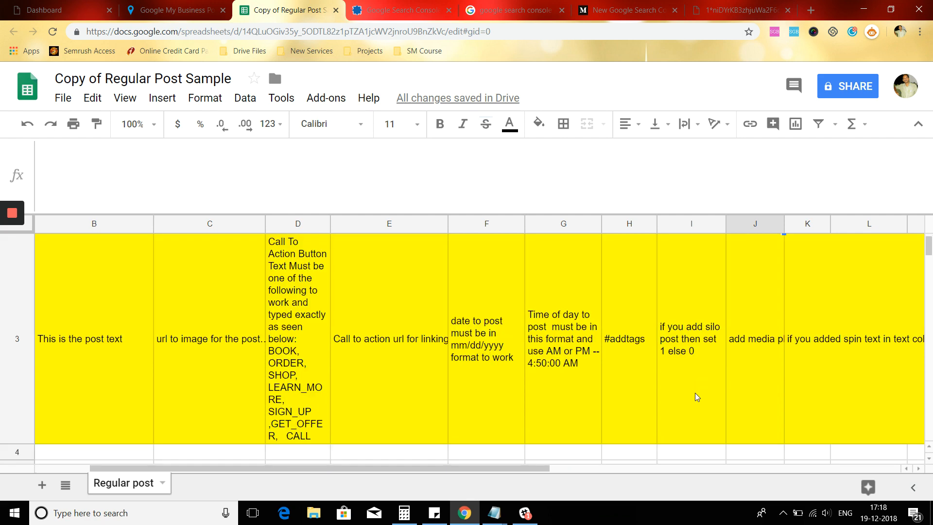
scroll(695, 392, up, 2)
click(692, 345)
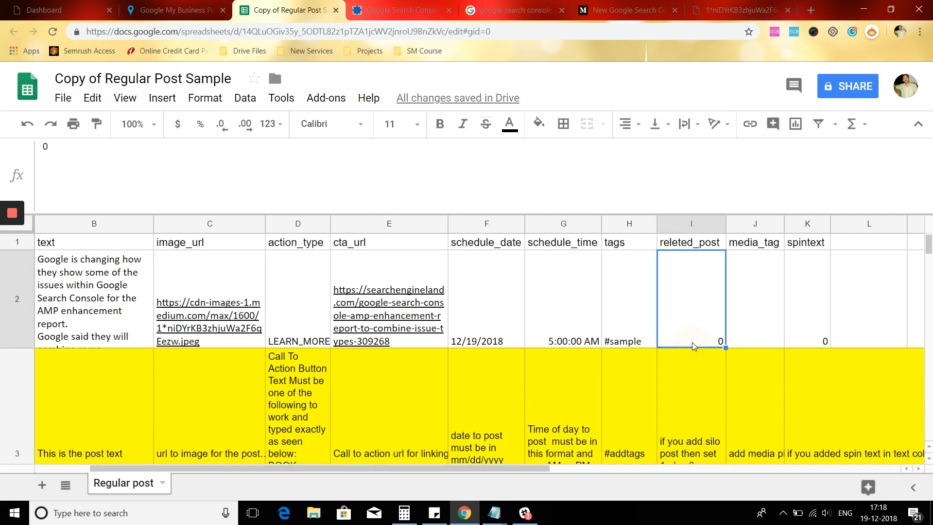
scroll(692, 342, down, 1)
click(692, 346)
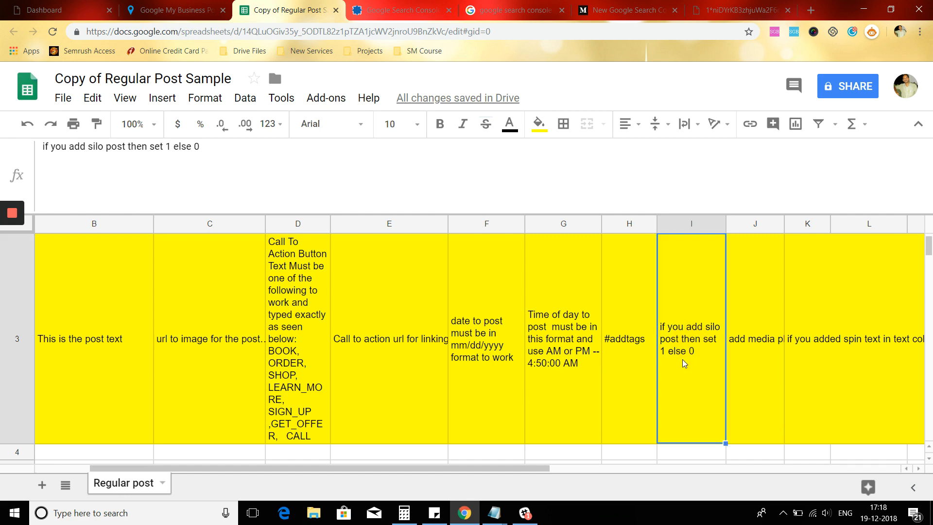
scroll(682, 360, up, 2)
scroll(683, 365, up, 1)
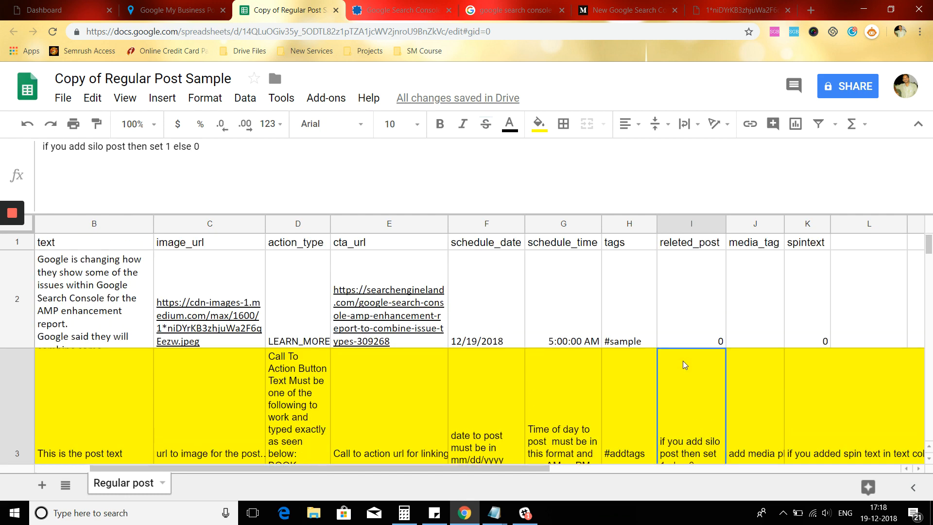
click(639, 341)
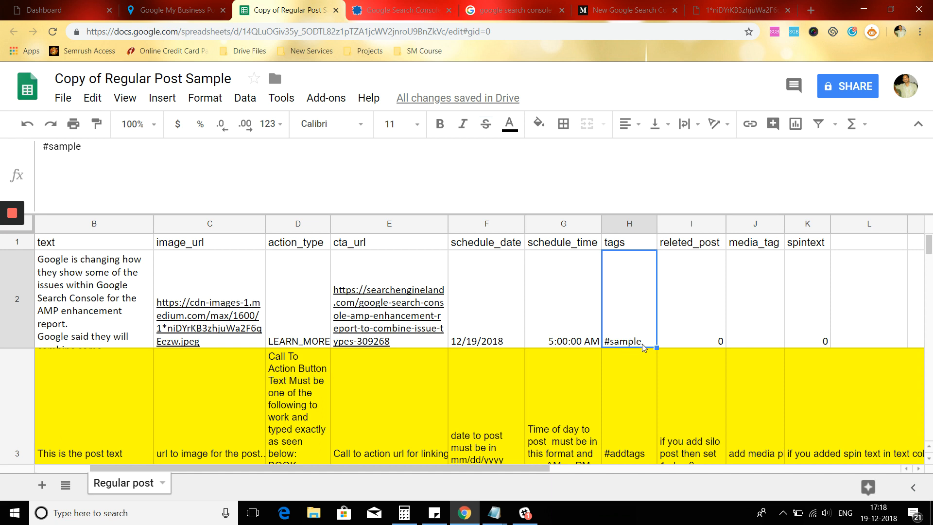
click(703, 342)
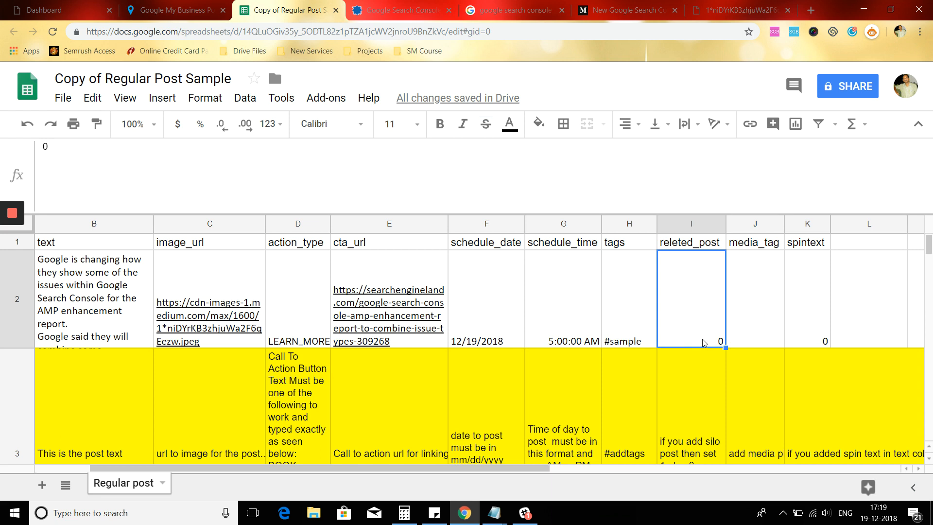
Set the releted_post value in I2 to 1.
text(1)
click(687, 395)
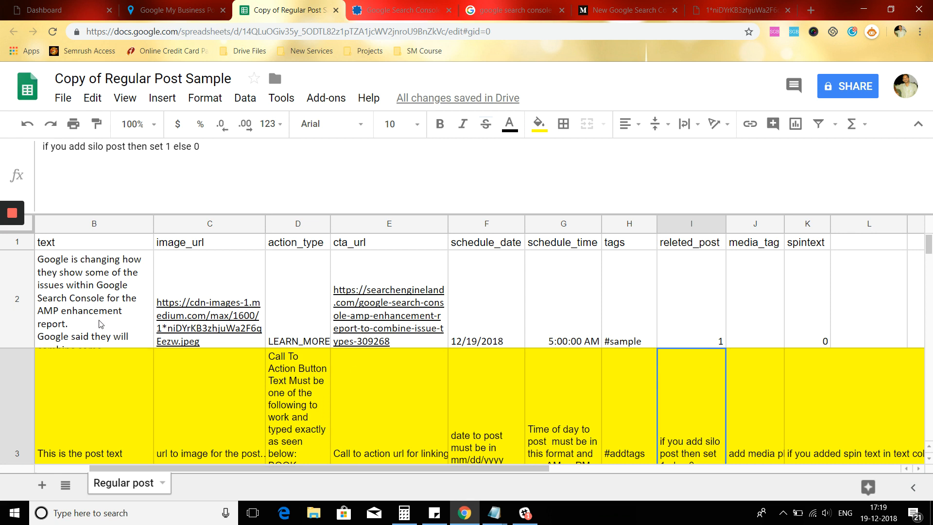
click(639, 346)
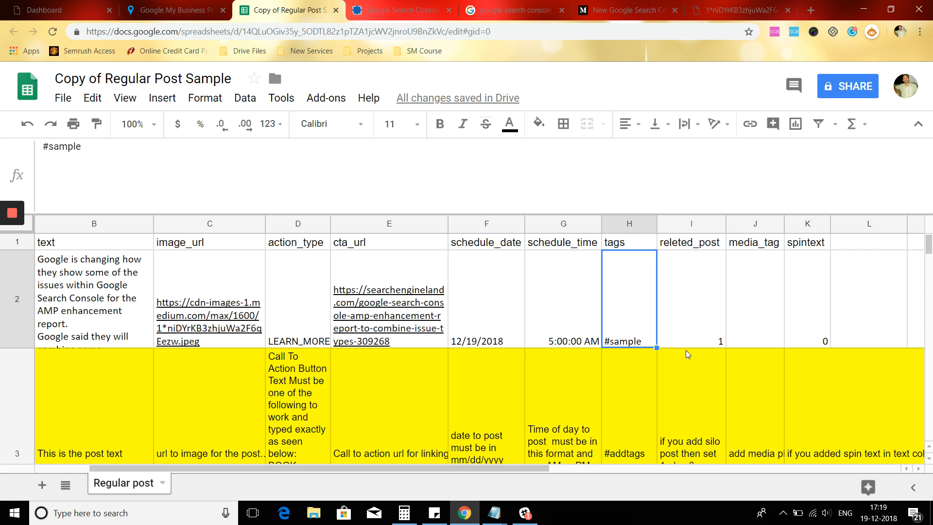
Enter #bulk as the media_tag in J2.
click(744, 341)
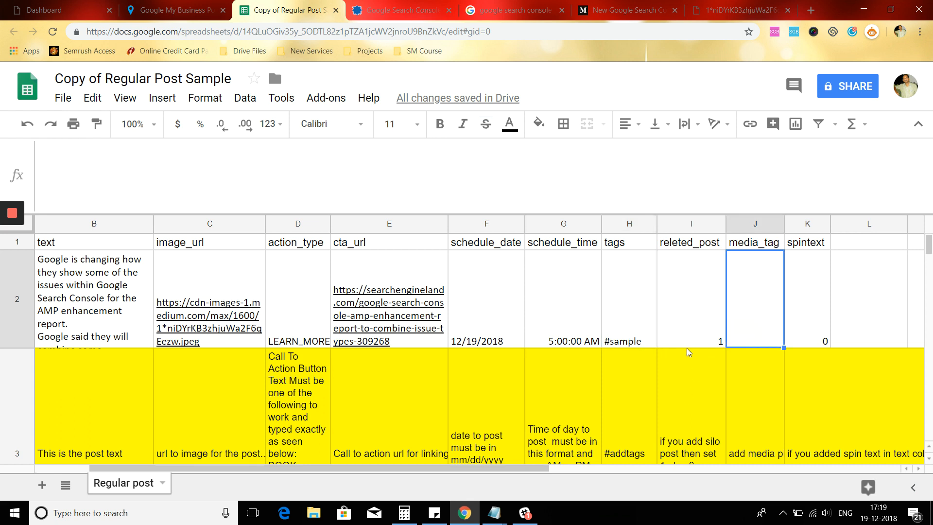
text(#bul)
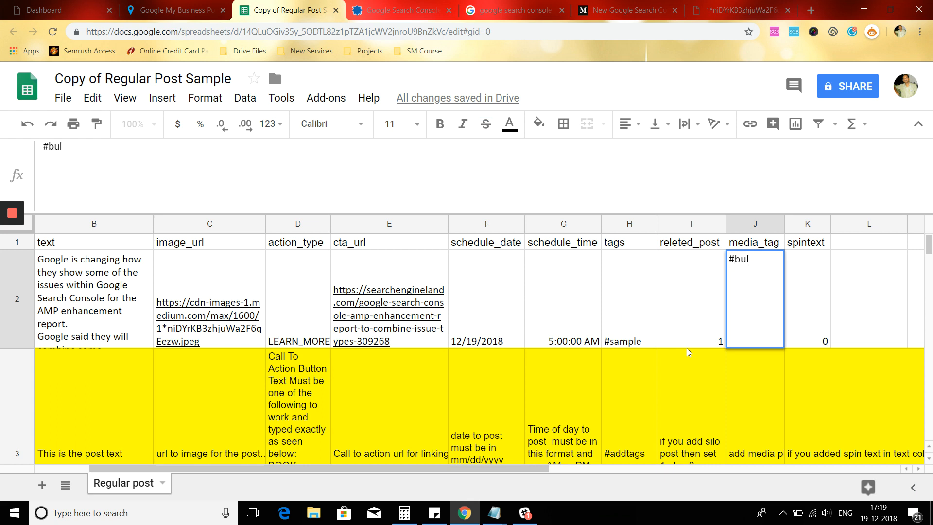
text(k)
click(734, 408)
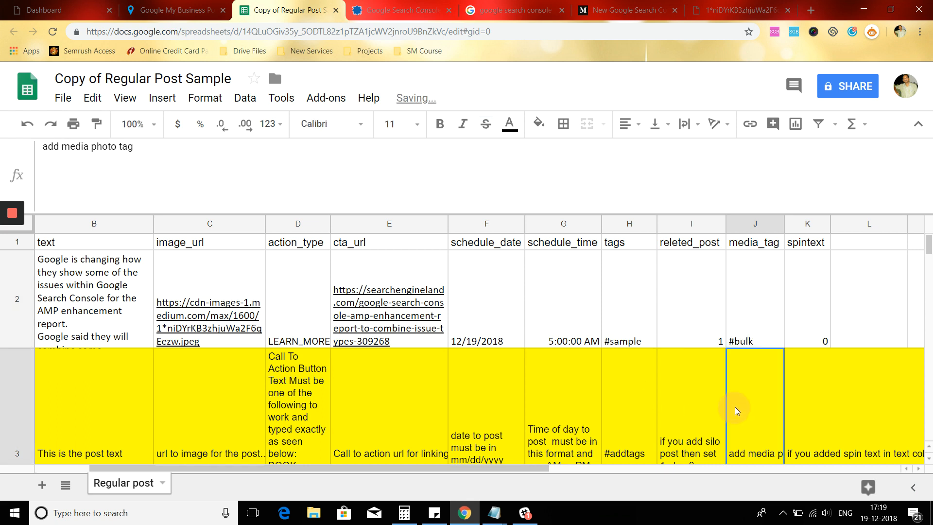
Review the media_tag, image_url, text and spintext cells in row 2, and compare the tag, schedule and spintext instructions in row 3.
click(759, 335)
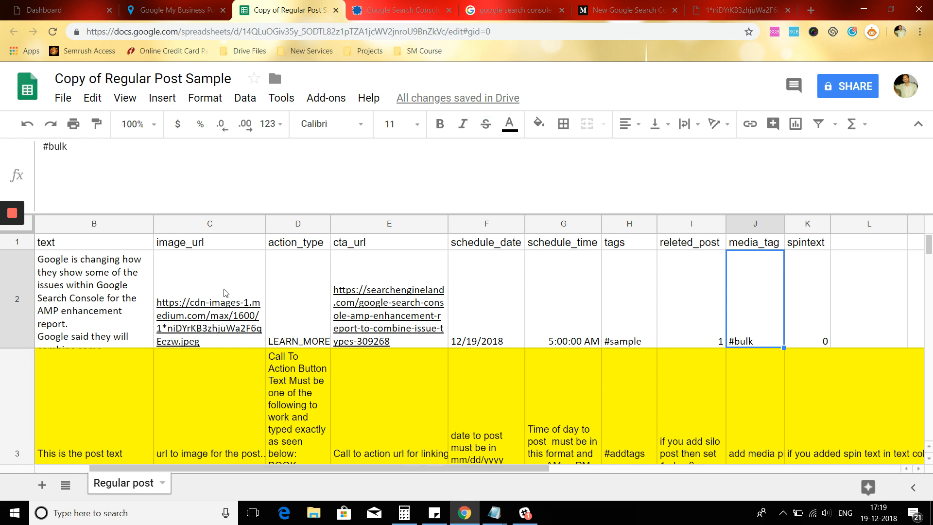
click(224, 273)
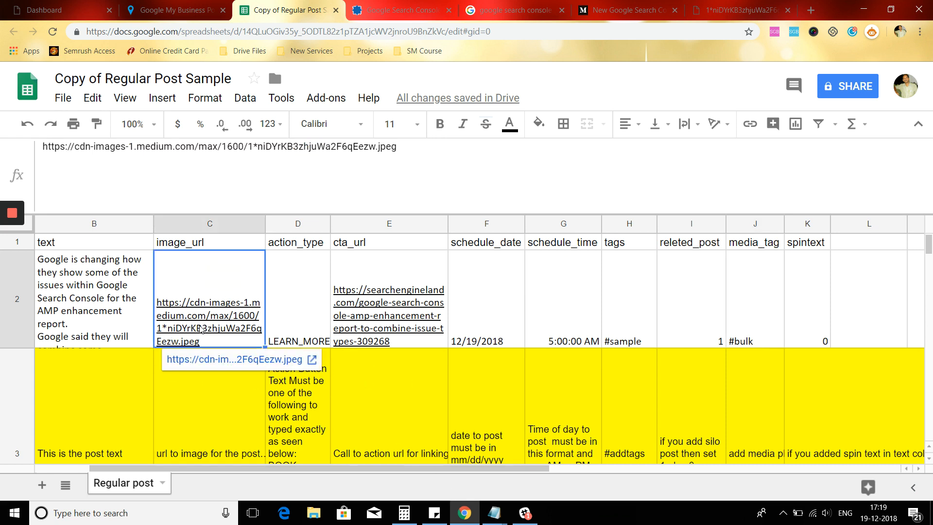
click(764, 341)
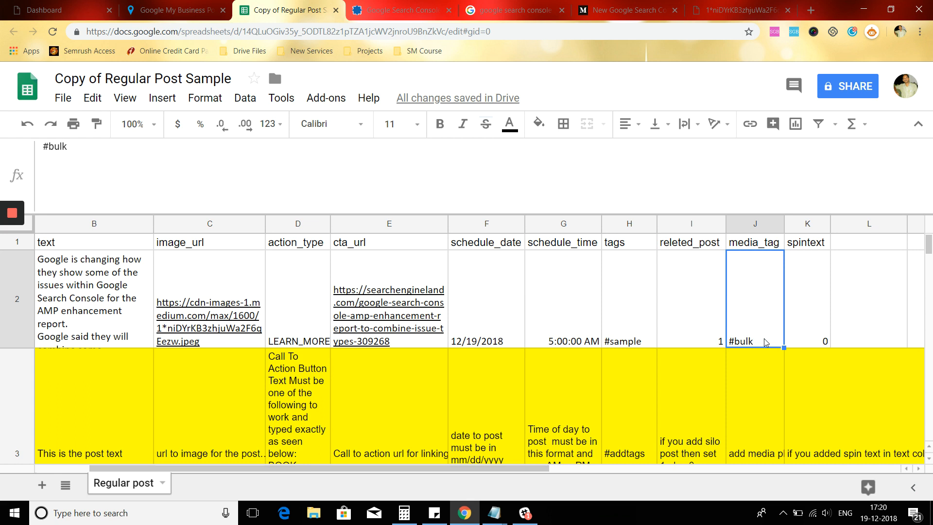
click(221, 344)
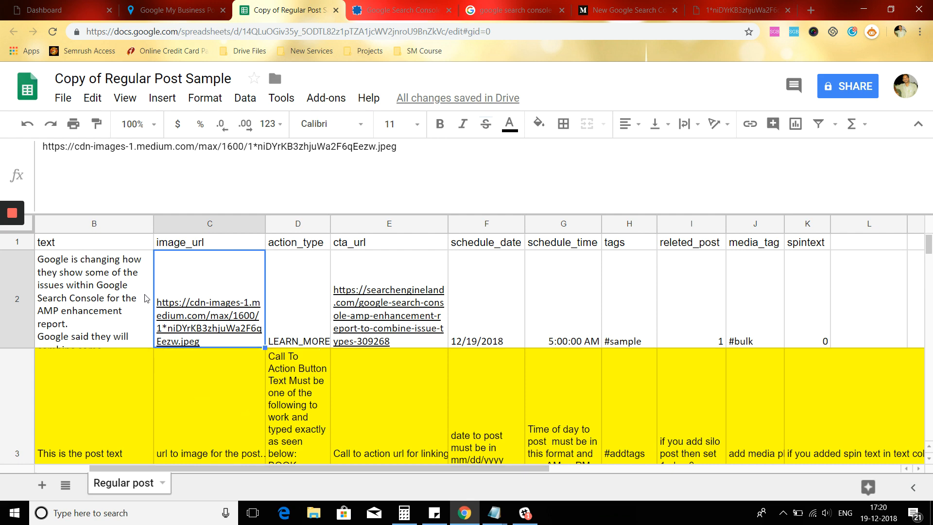
click(68, 306)
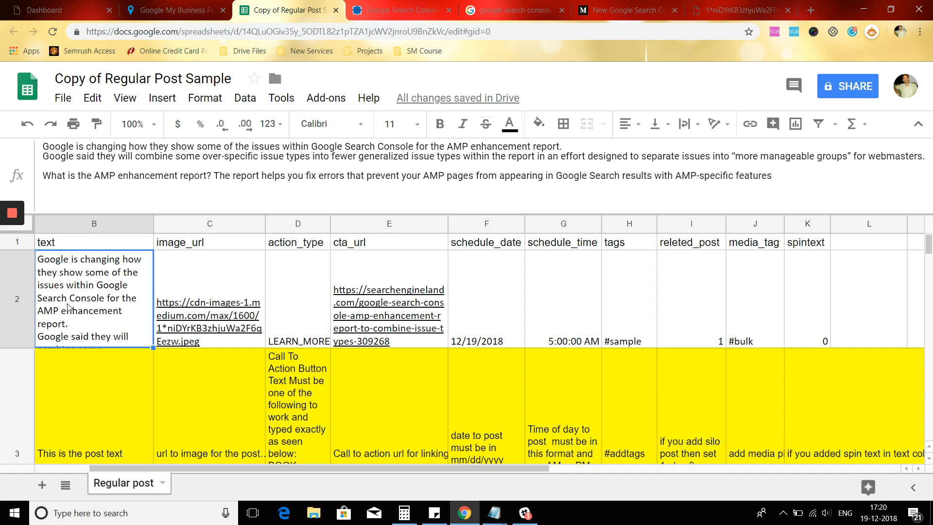
click(826, 344)
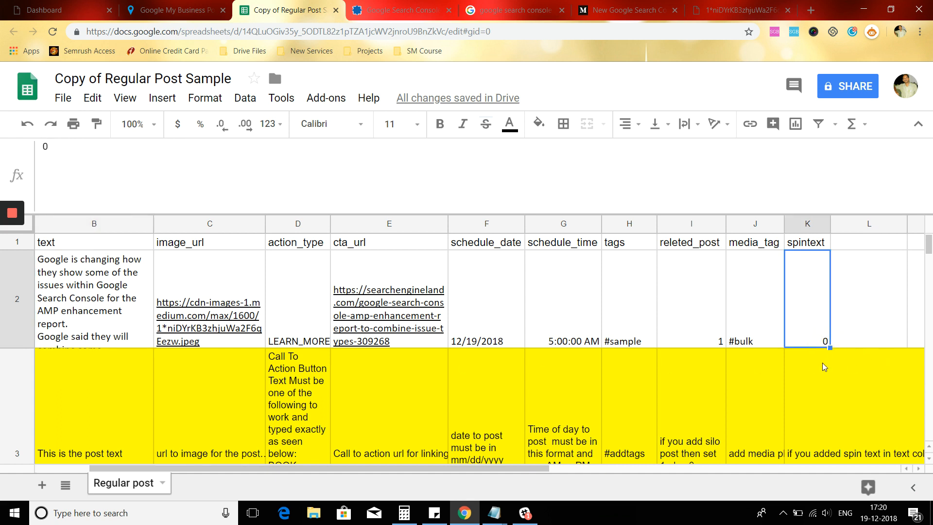
scroll(822, 380, down, 2)
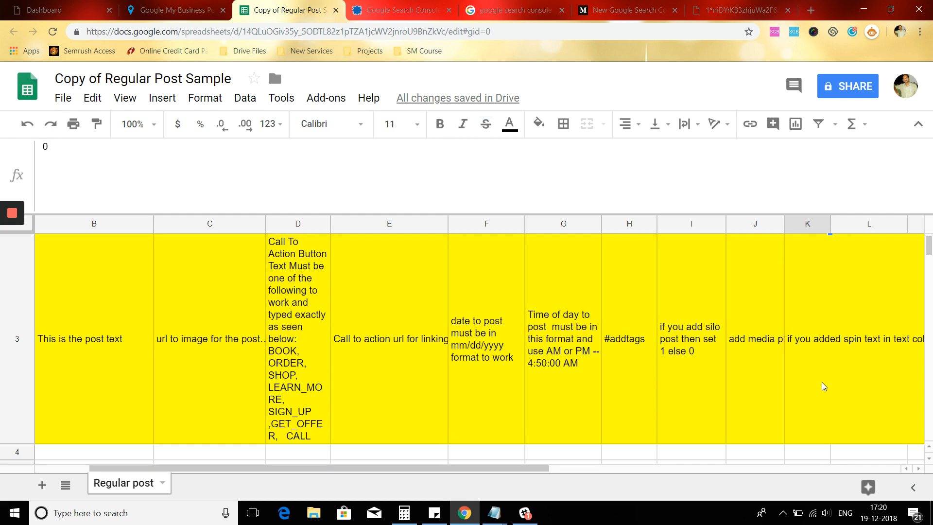
drag(523, 470, 609, 459)
click(501, 346)
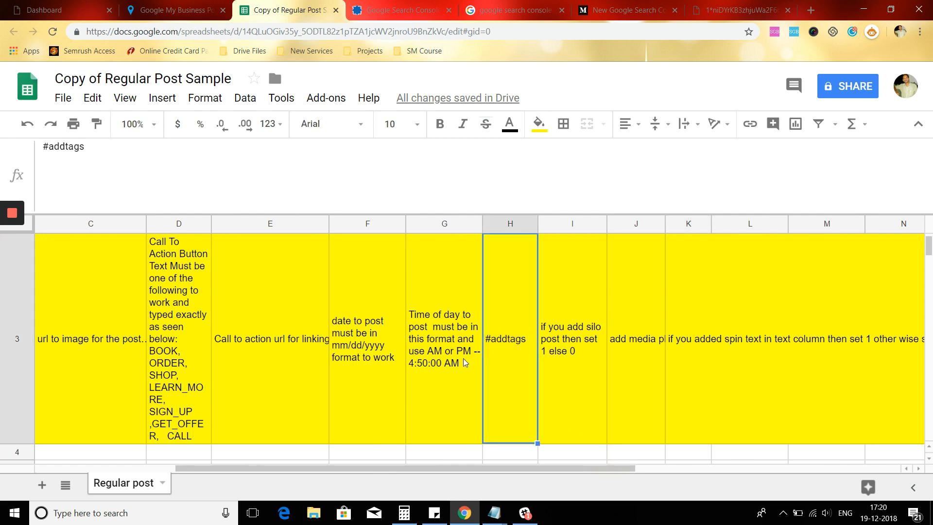
click(463, 358)
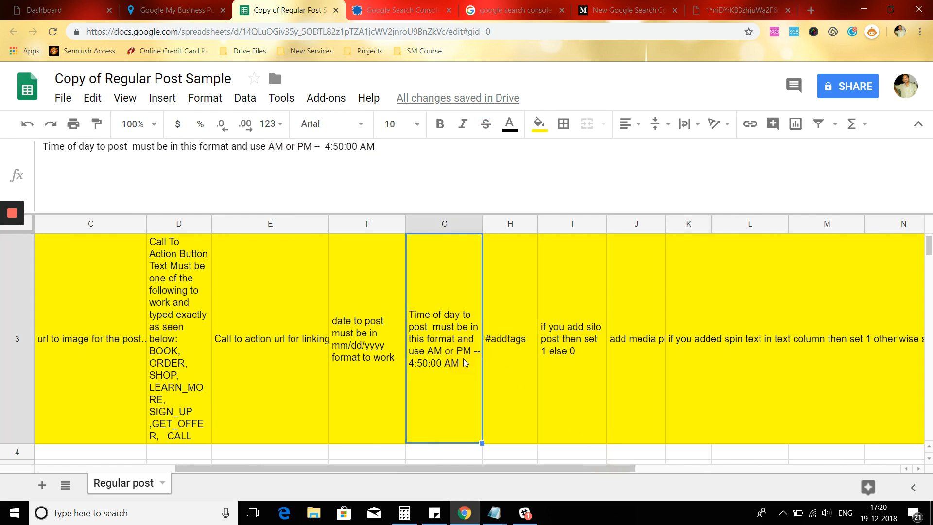
click(564, 355)
scroll(562, 369, up, 3)
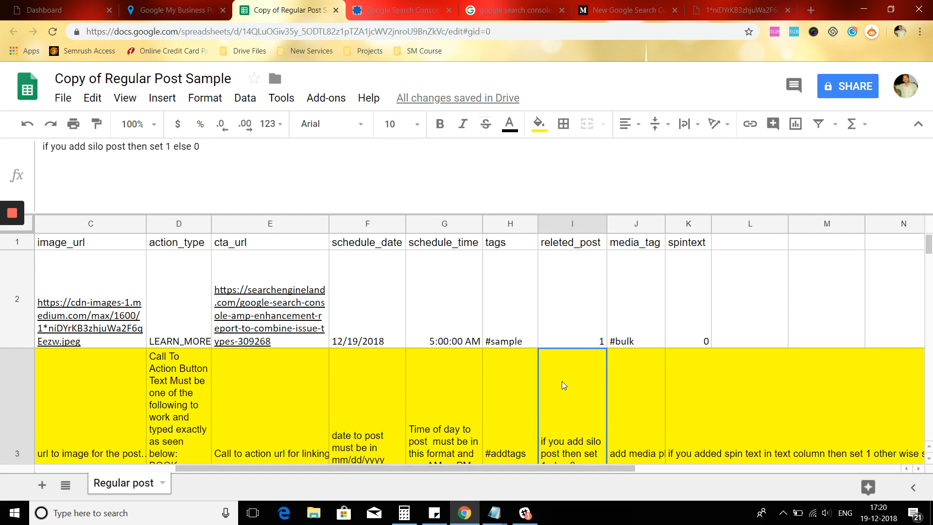
click(620, 410)
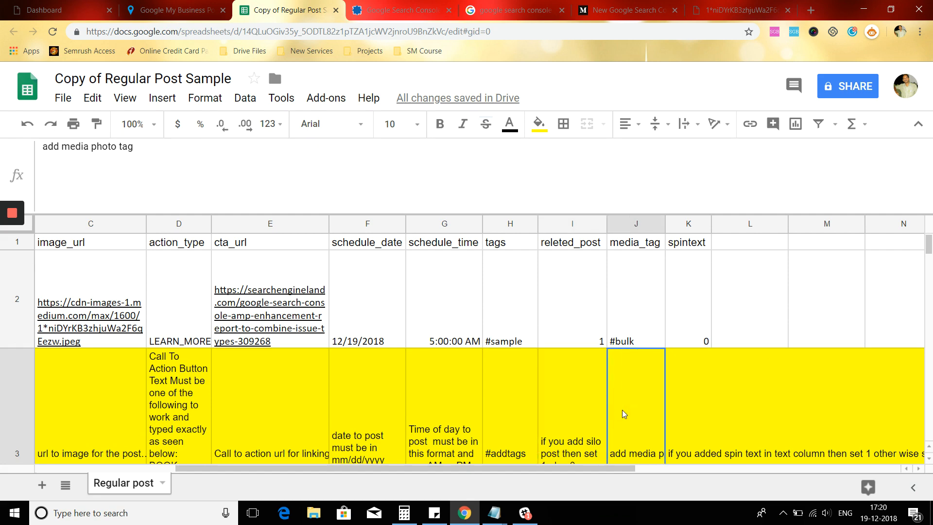
click(692, 409)
Delete the yellow instruction row 3 and shrink the formula bar to a single line.
drag(616, 468, 439, 465)
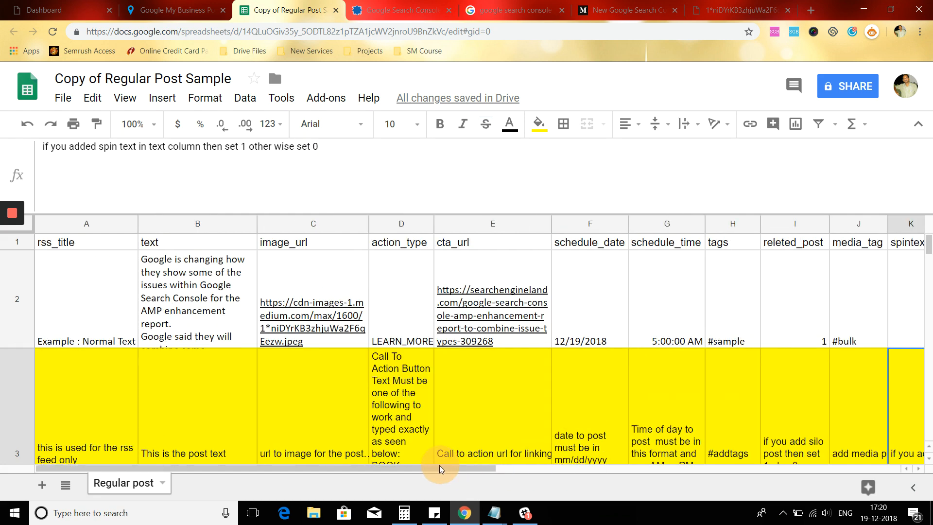
click(18, 429)
right_click(19, 429)
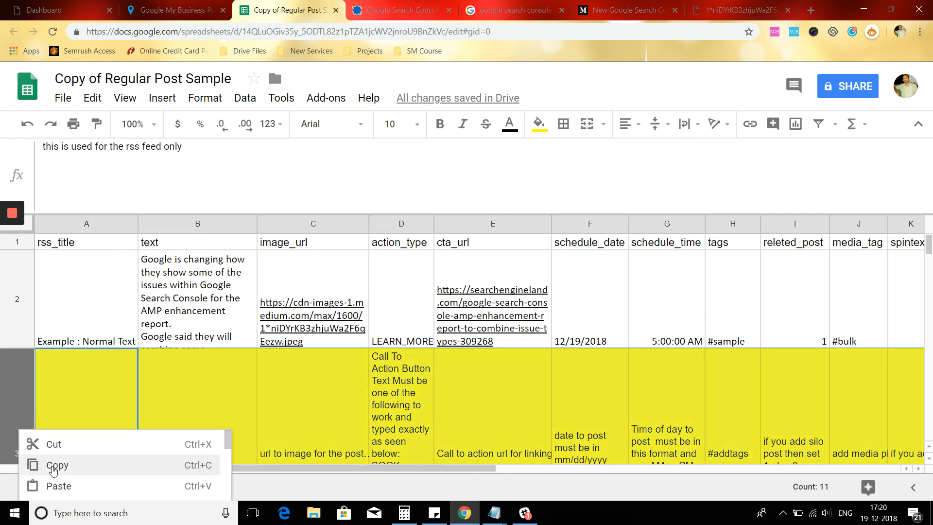
scroll(53, 469, down, 4)
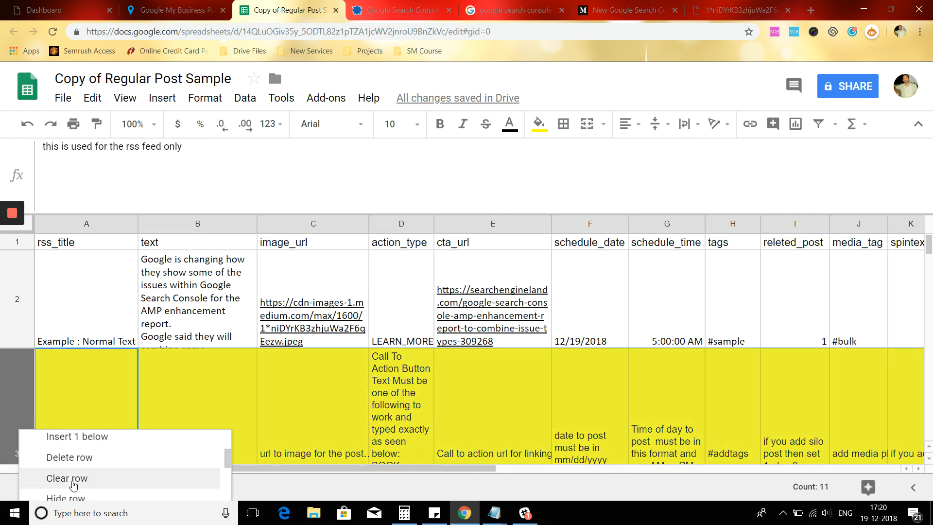
click(75, 458)
click(360, 424)
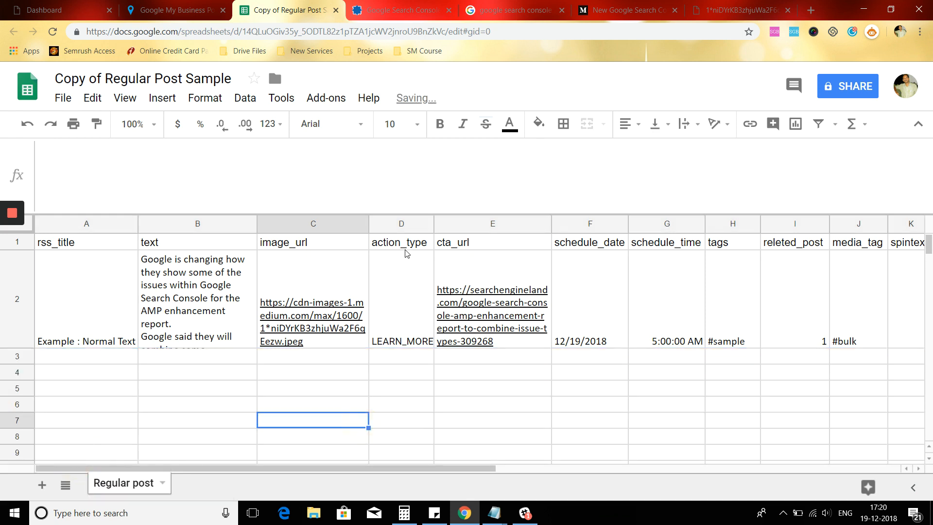
drag(408, 214, 416, 156)
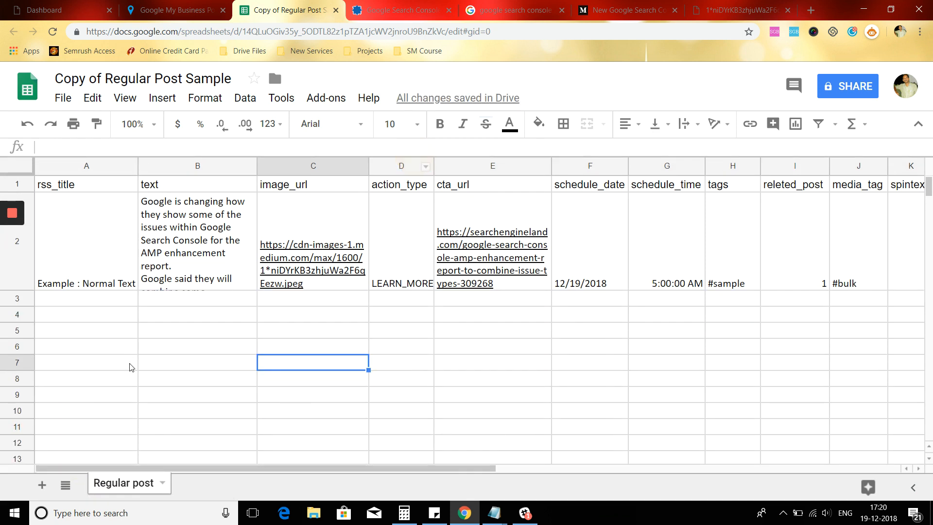
Replace the rss_title in A2 with the Search Engine Land article's headline, "Google Search Console AMP enhancement report to combine issue types".
click(132, 379)
click(119, 287)
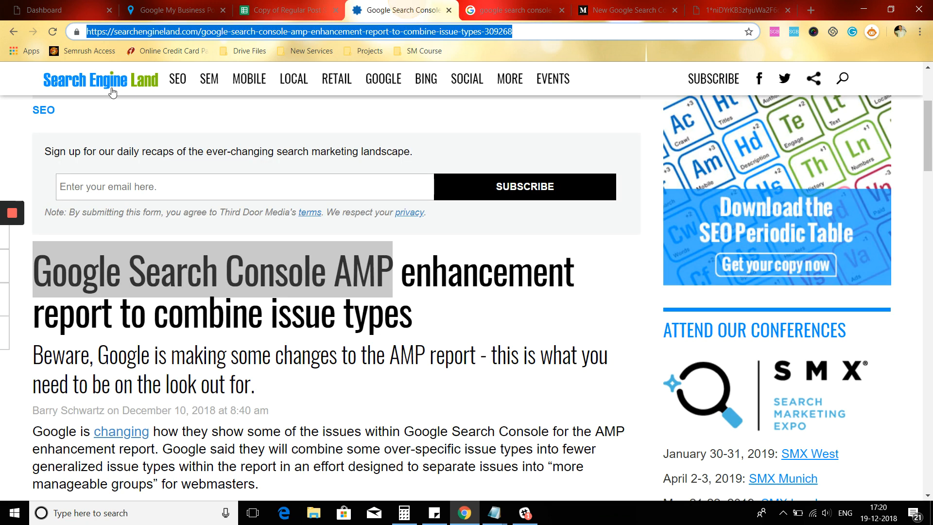
click(403, 9)
click(170, 254)
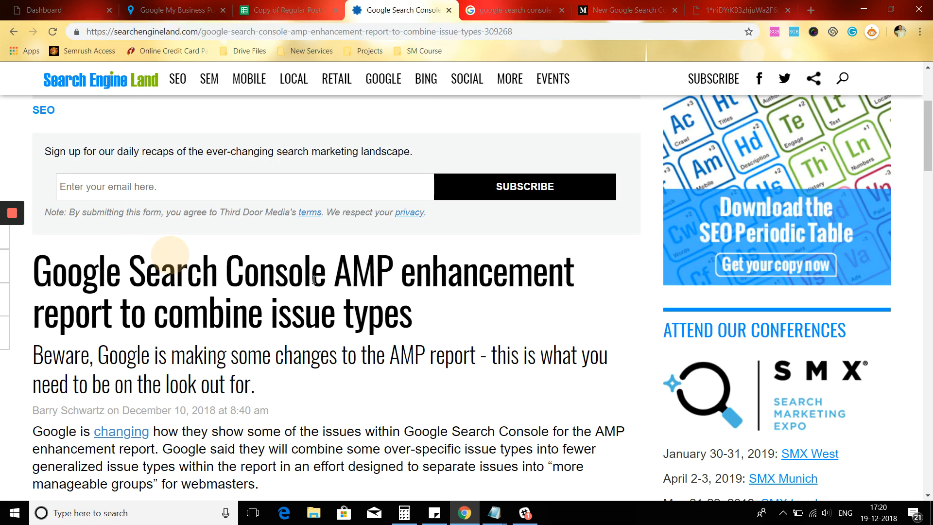
drag(413, 321, 42, 275)
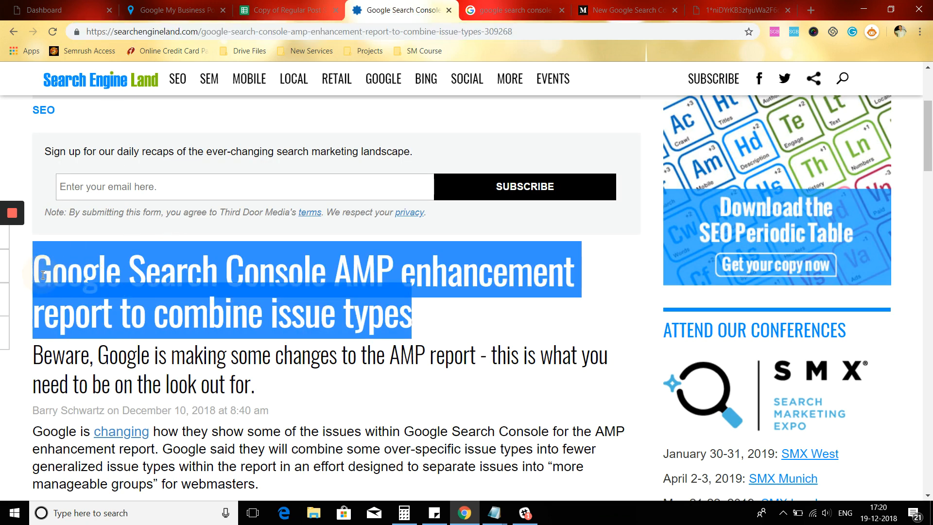
click(279, 10)
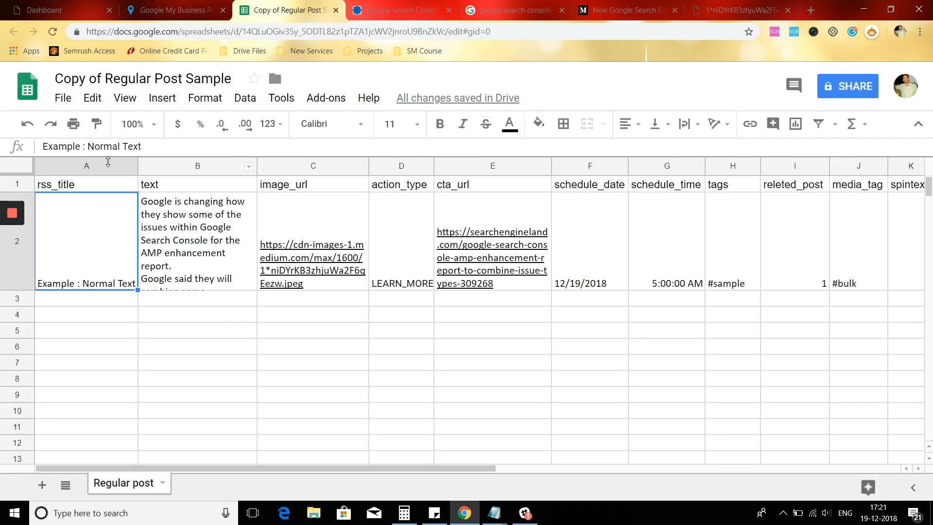
triple_click(131, 148)
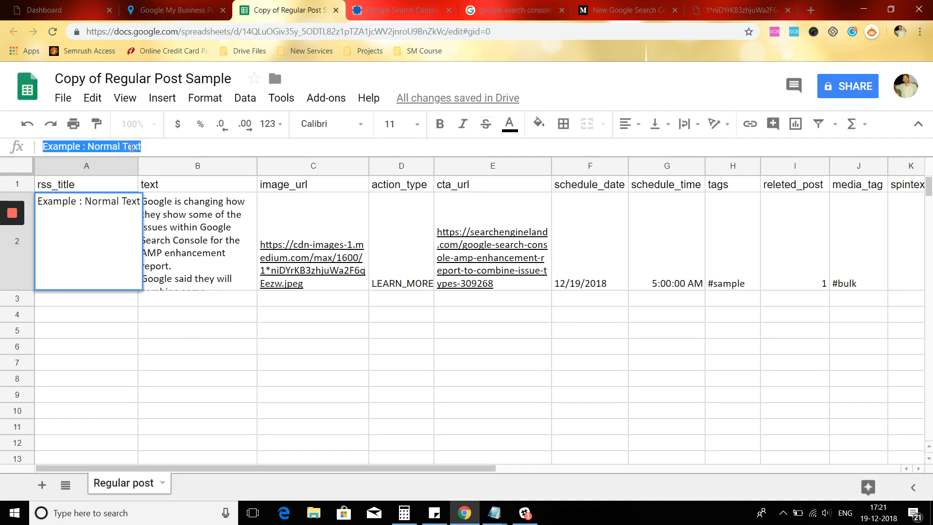
text(Google Search Console AMP enhancement report to combine issue types)
click(271, 409)
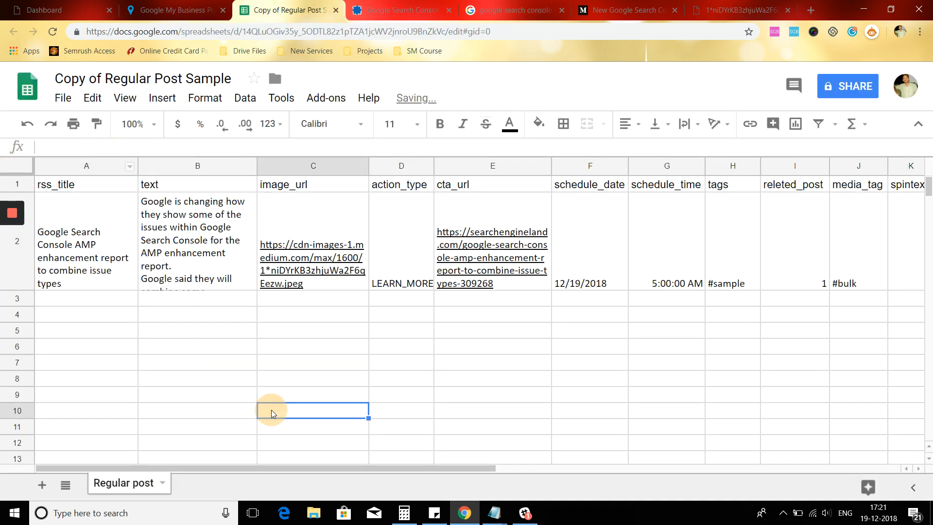
Check the row 2 post entries from rss_title through tags, one cell at a time.
click(87, 255)
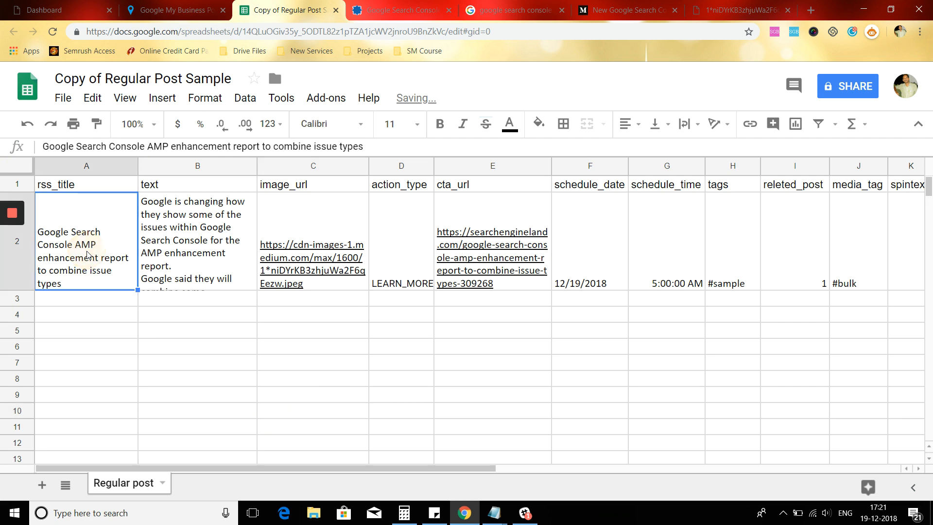
click(159, 248)
click(298, 217)
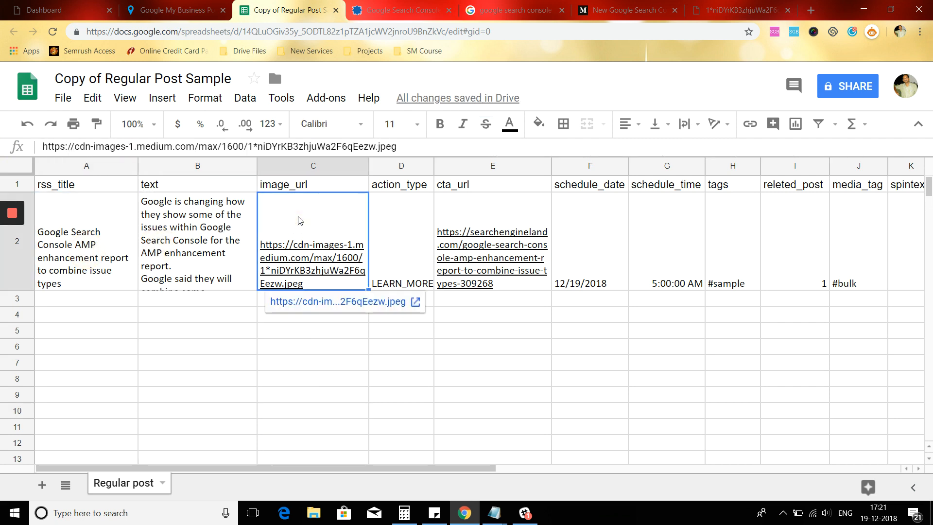
click(399, 246)
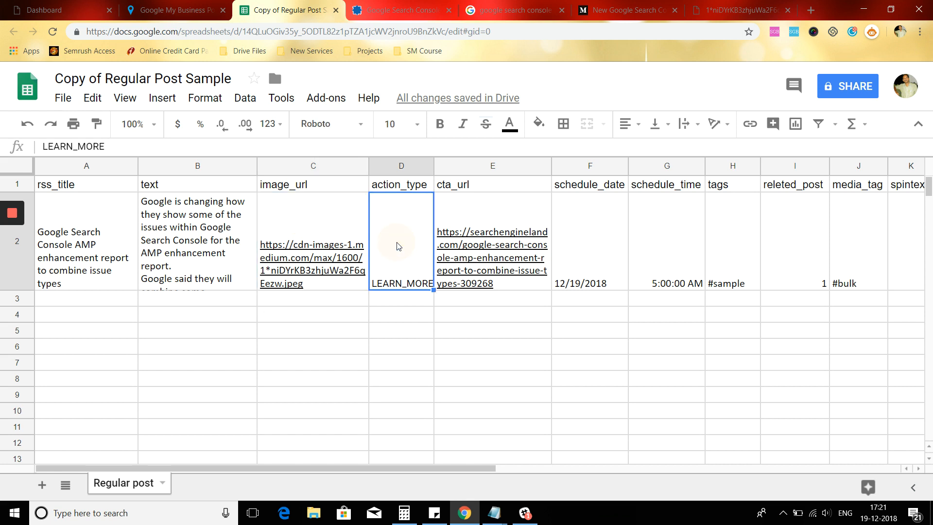
click(474, 215)
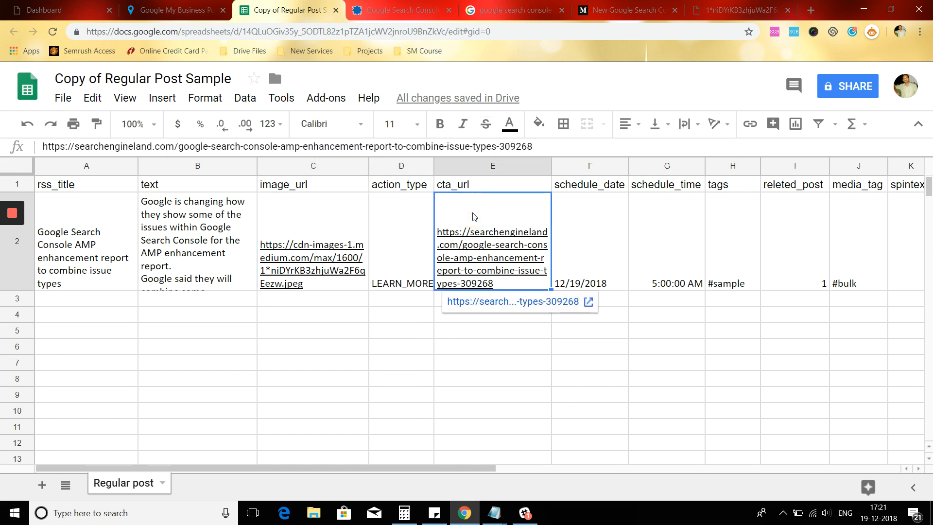
click(591, 245)
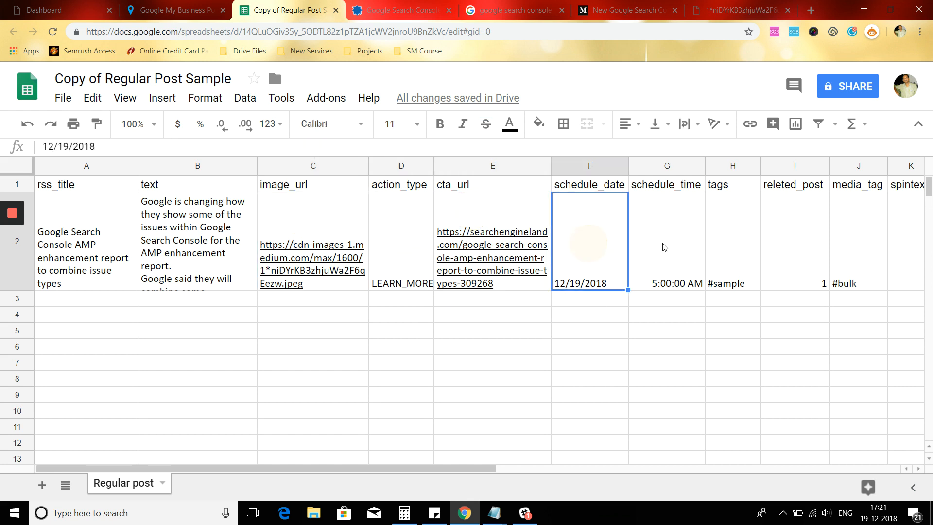
click(687, 242)
click(738, 242)
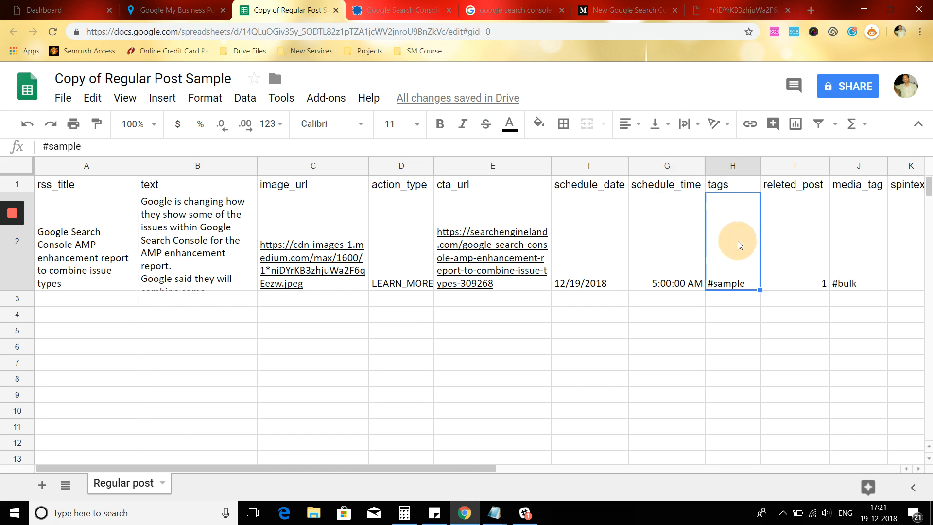
Set the releted_post value in row 2 to 0.
click(788, 254)
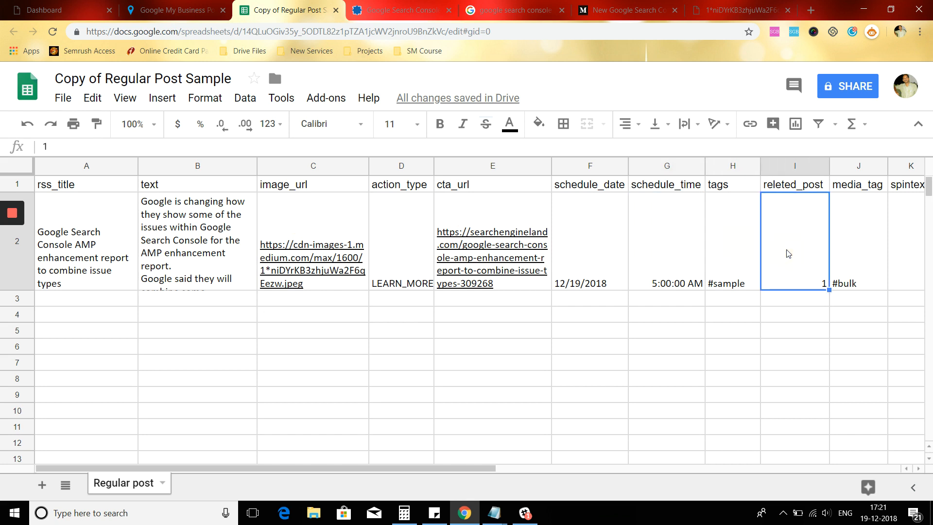
text(0)
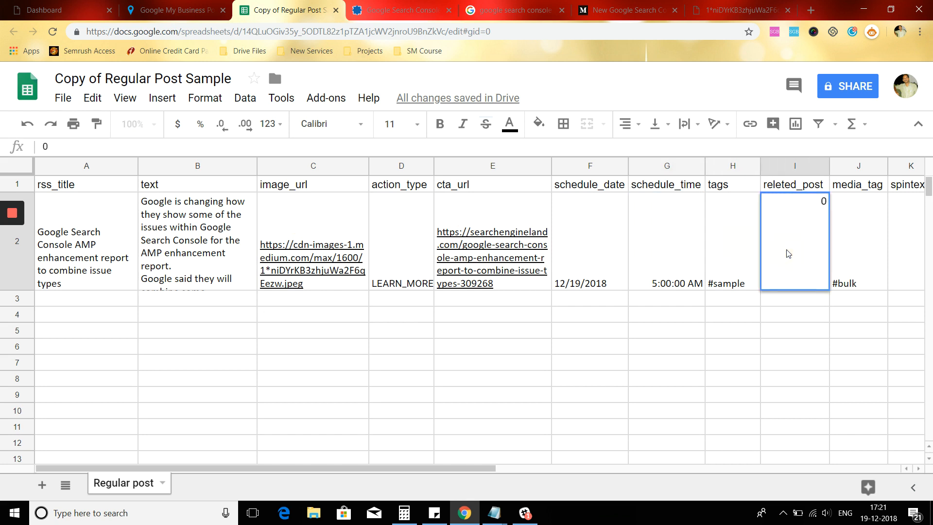
click(795, 385)
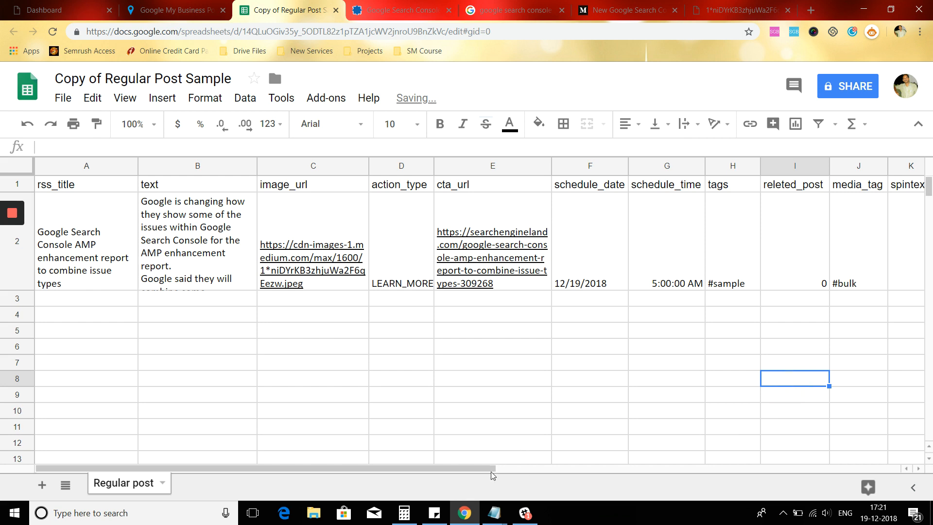
Clear the media_tag entry in row 2 and check the spintext cell beside it.
drag(493, 469, 524, 479)
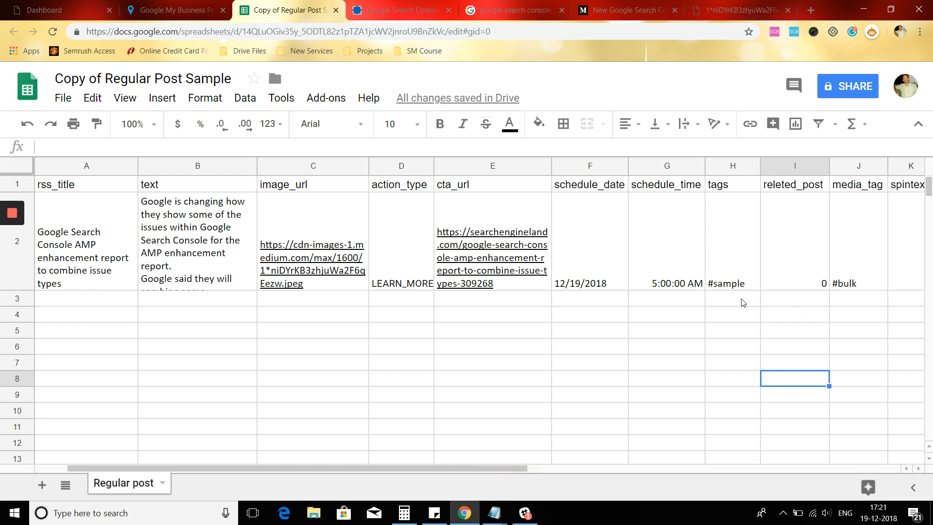
click(837, 285)
key(Delete)
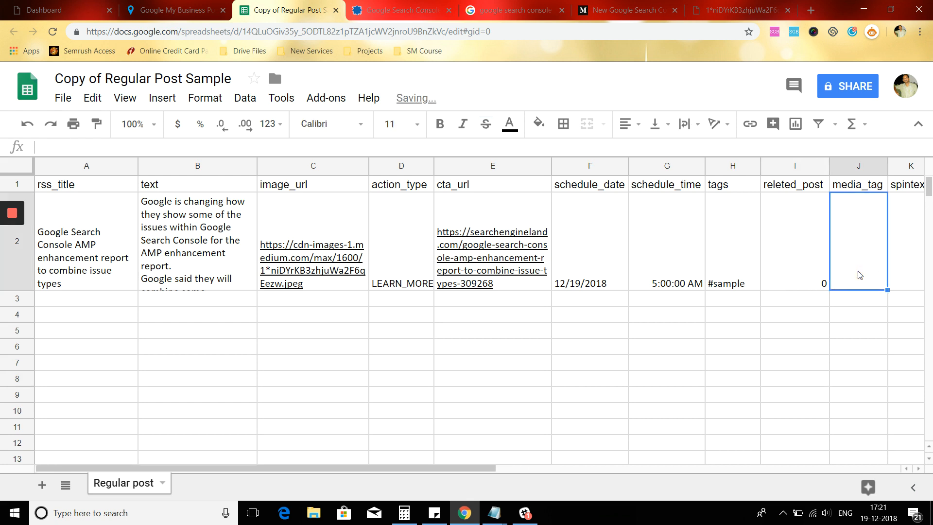
click(464, 418)
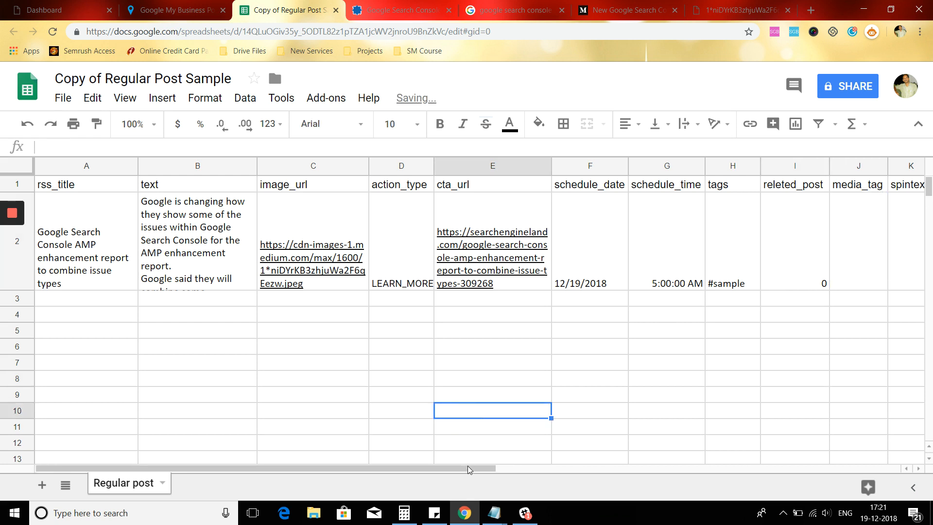
click(899, 279)
drag(531, 468, 588, 468)
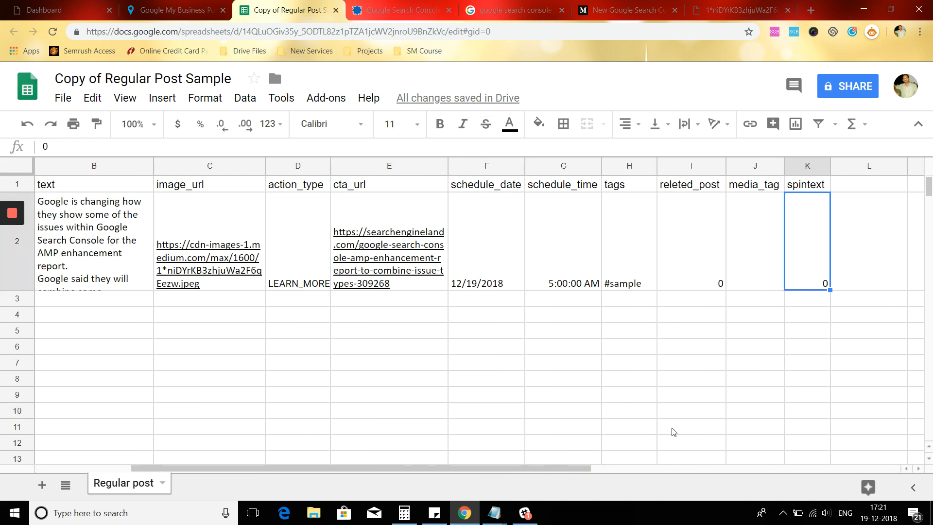
Publish the entire document to the web as comma-separated values (.csv) and confirm the publication.
click(62, 98)
mouse_move(245, 98)
mouse_move(58, 99)
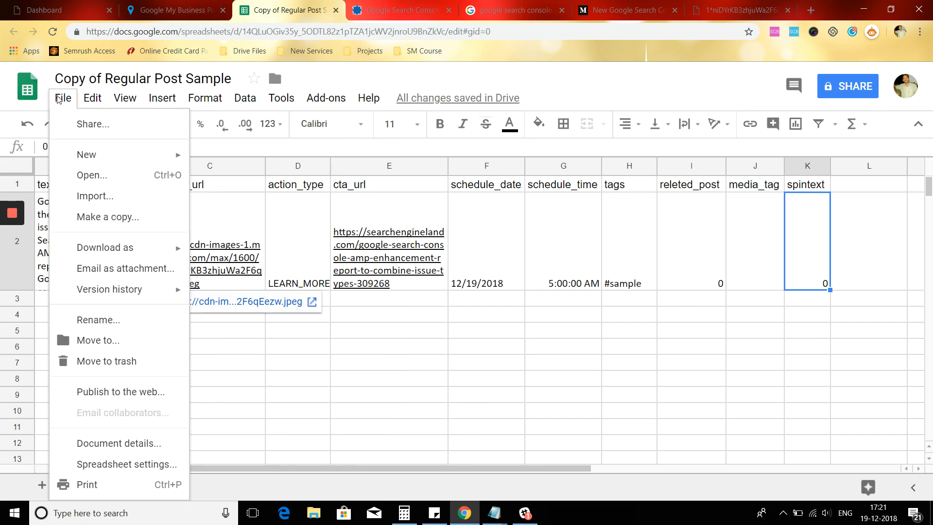
mouse_move(110, 249)
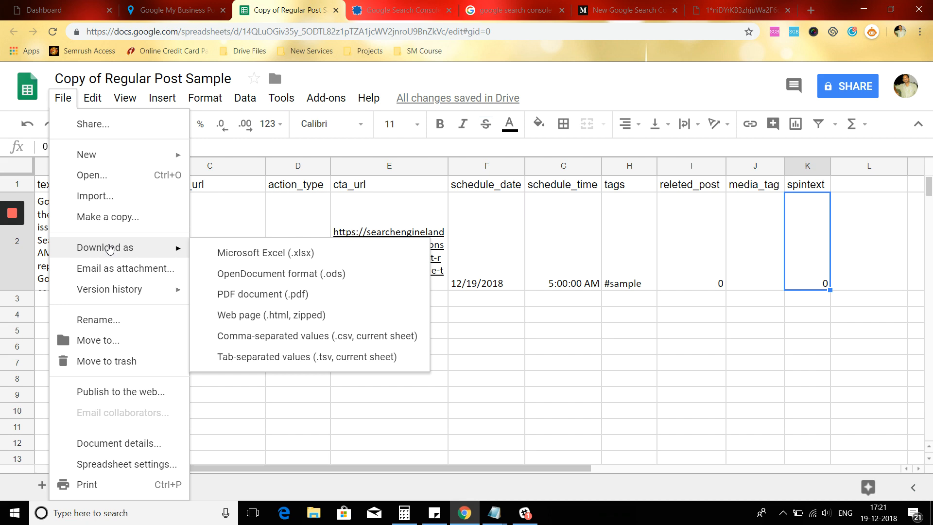
click(119, 400)
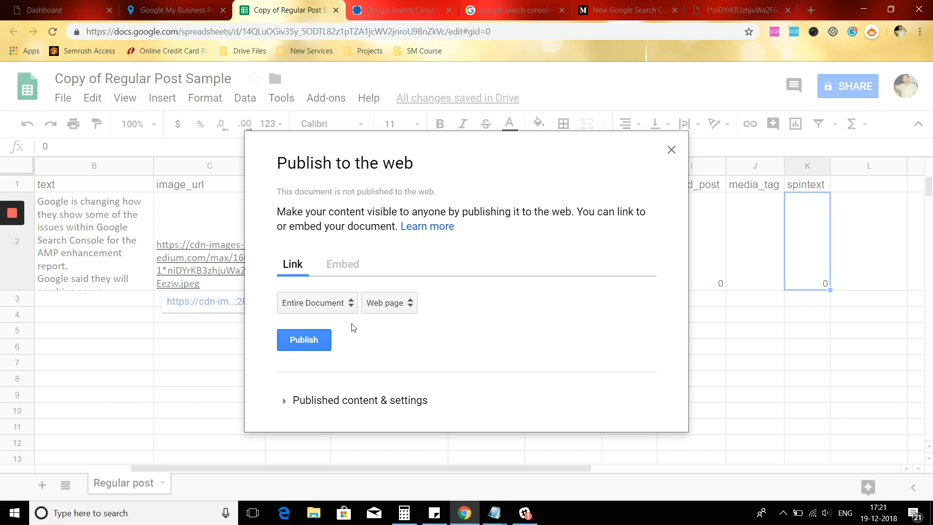
click(407, 313)
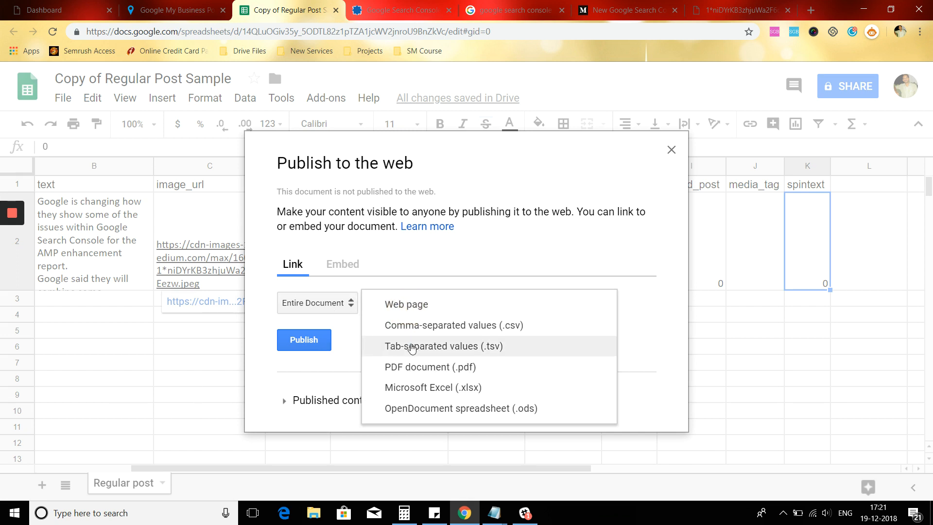
click(426, 324)
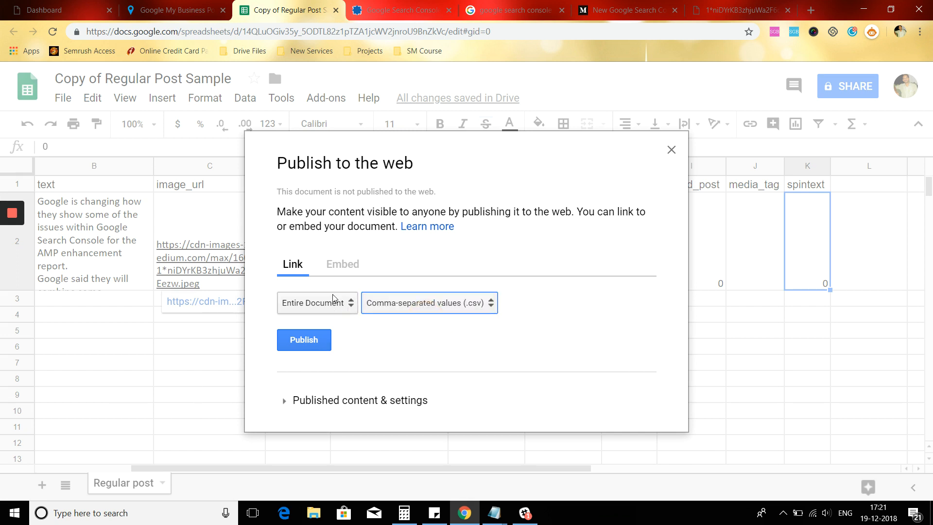
click(321, 346)
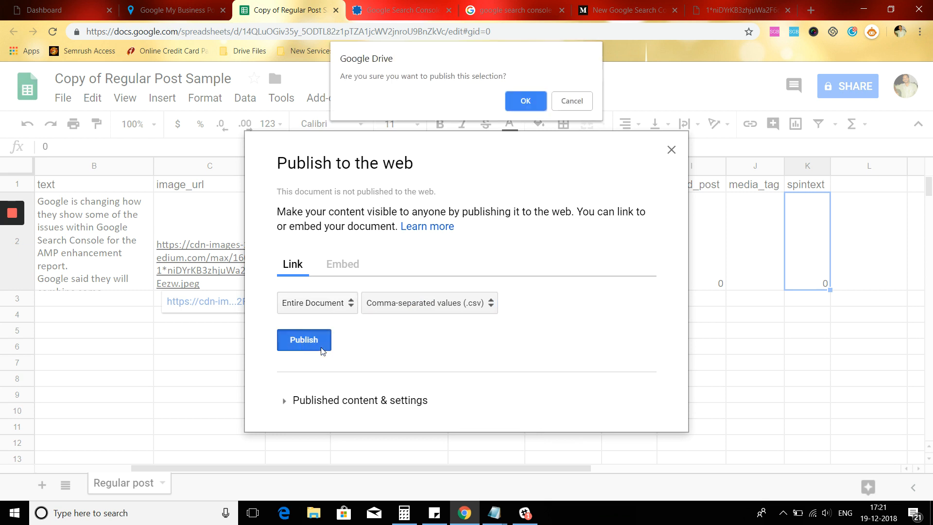
click(515, 103)
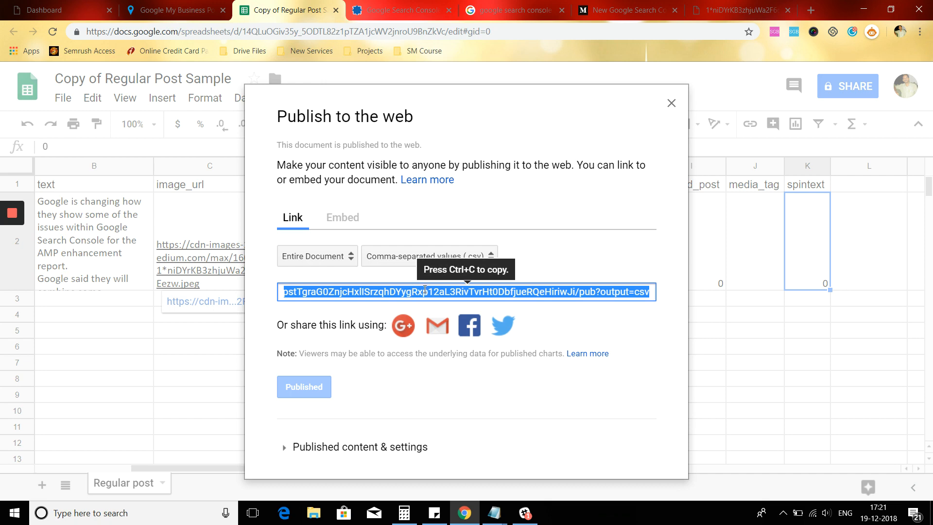
Select and copy the complete published CSV link.
click(425, 291)
key(ctrl+a)
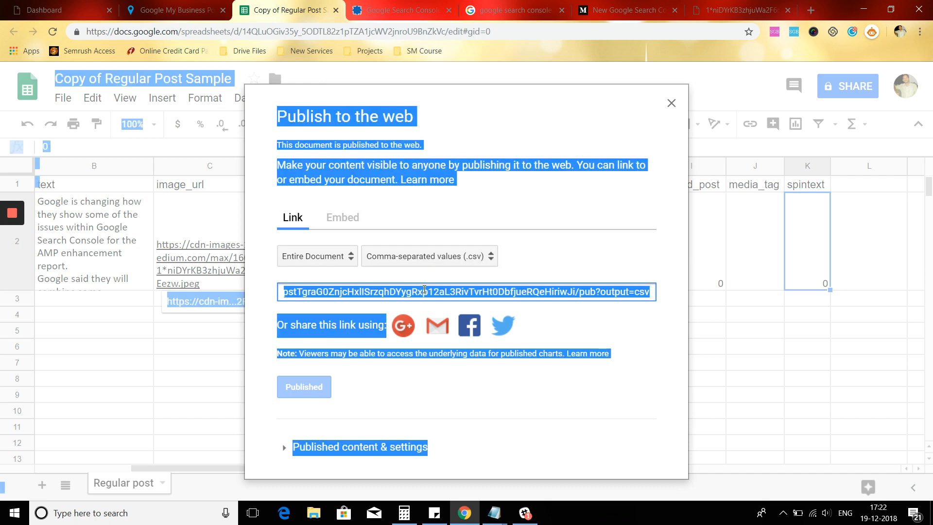
click(424, 291)
key(ctrl+a)
click(425, 290)
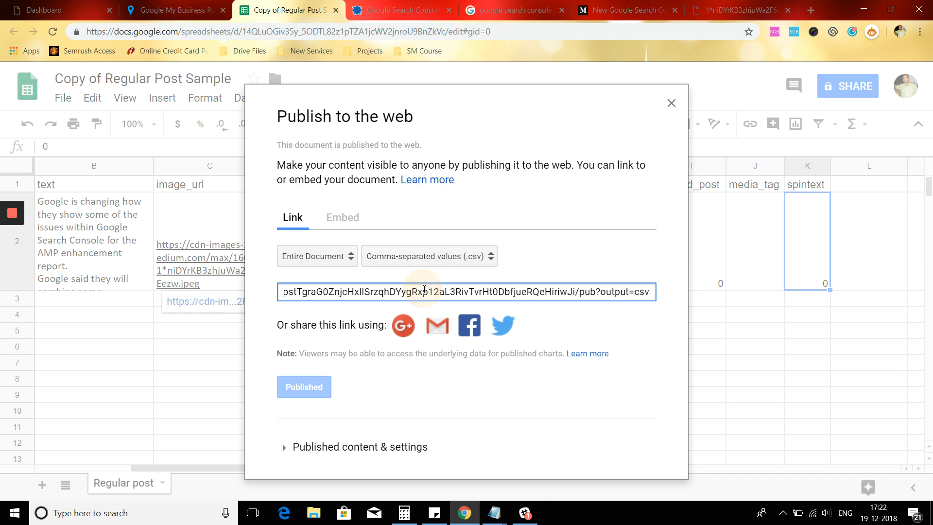
key(ctrl+a)
click(424, 290)
click(425, 290)
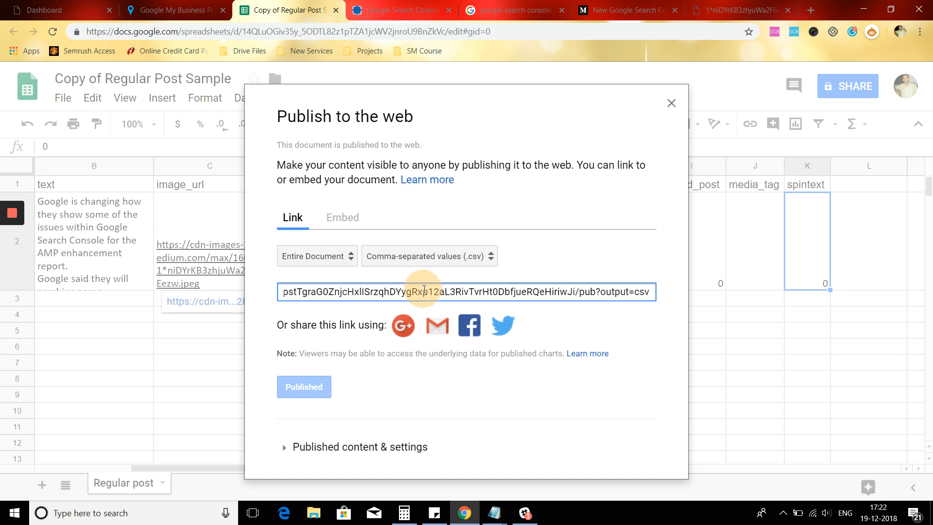
double_click(424, 291)
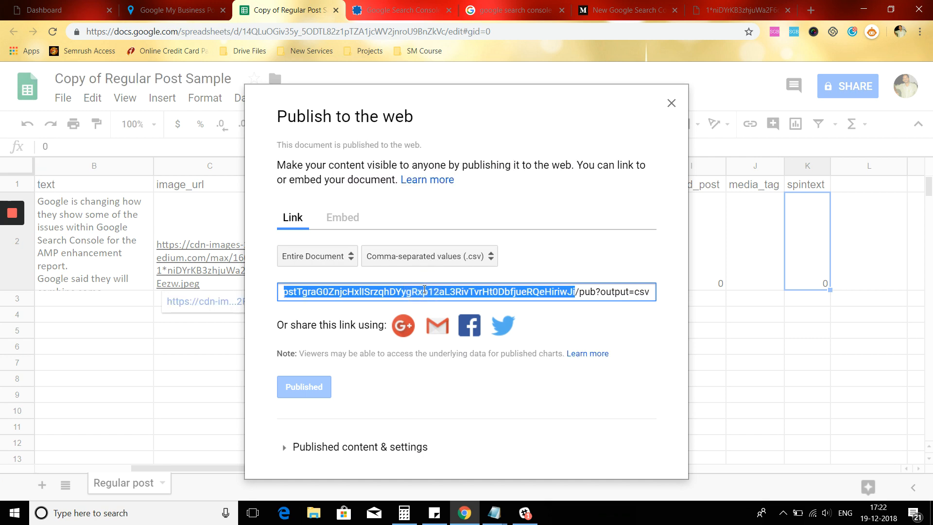
click(424, 290)
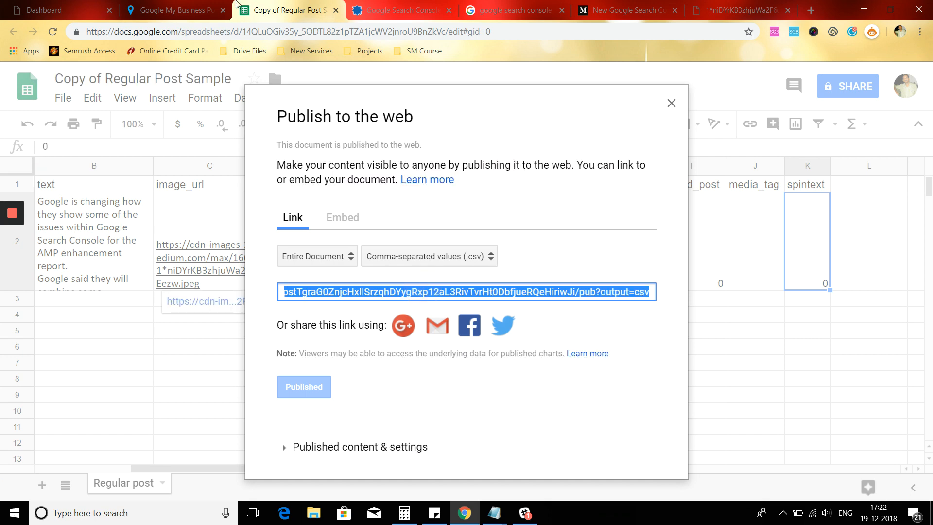
Switch to the CitationBuilderPro posting dashboard, close the Reschedule Post dialog and open Bulk Import.
click(175, 10)
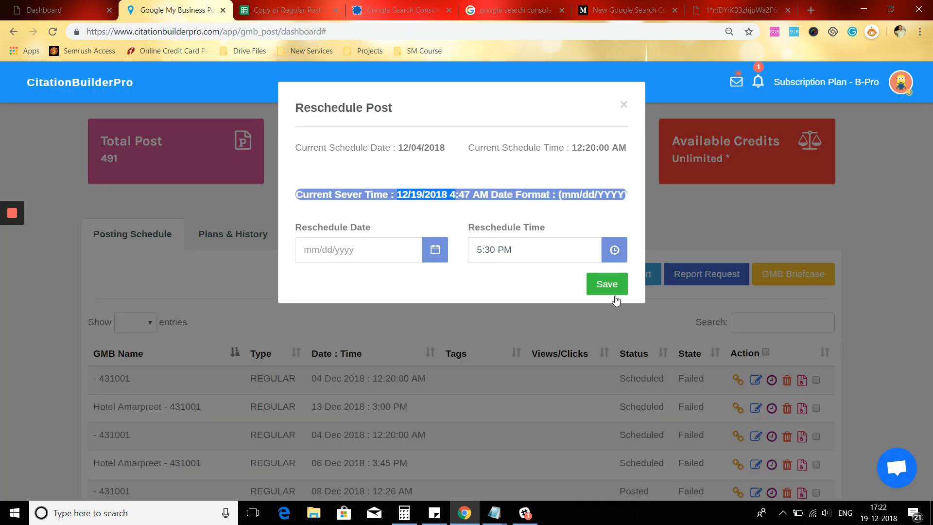
click(624, 106)
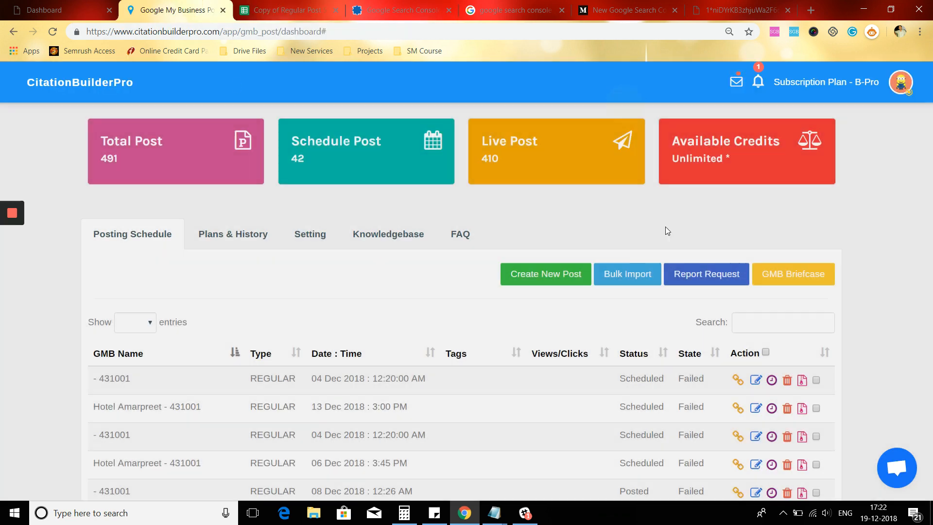
click(635, 277)
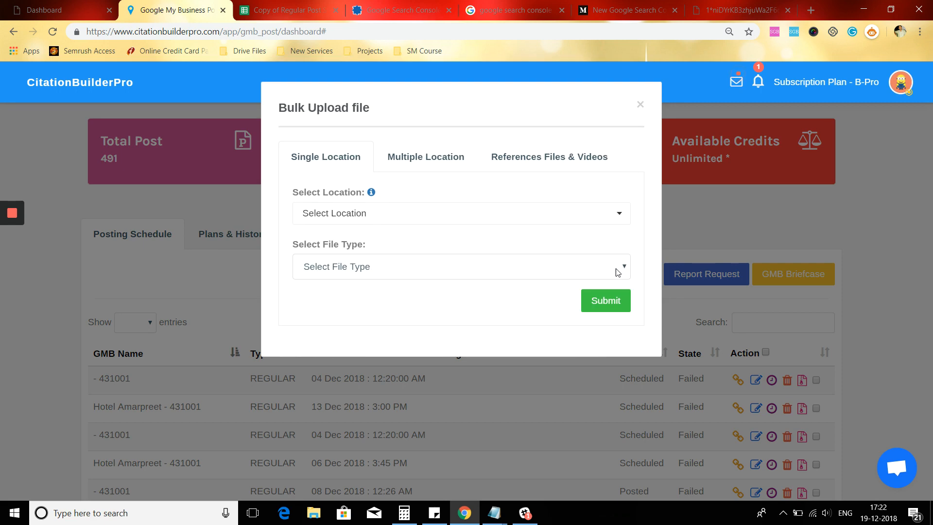
Choose the Webmarts location from the Own group for the single-location bulk upload.
click(404, 219)
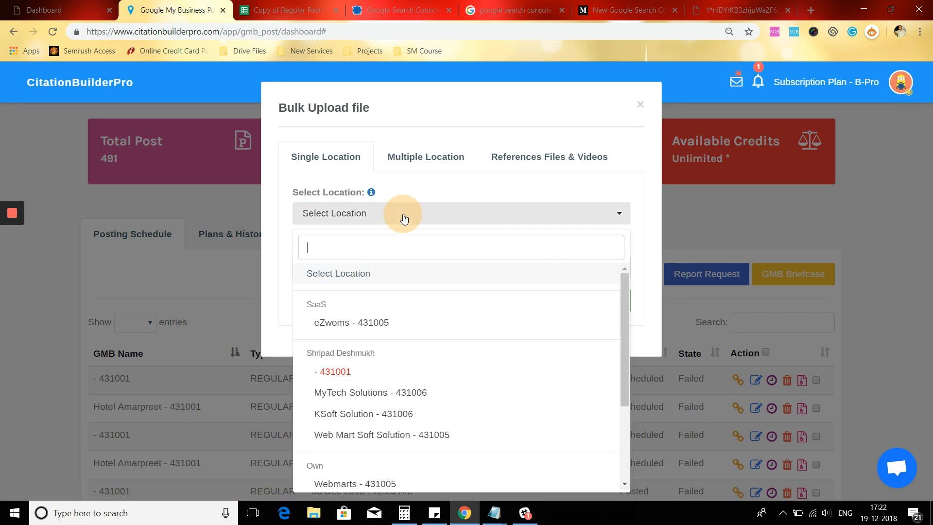
click(272, 10)
click(203, 4)
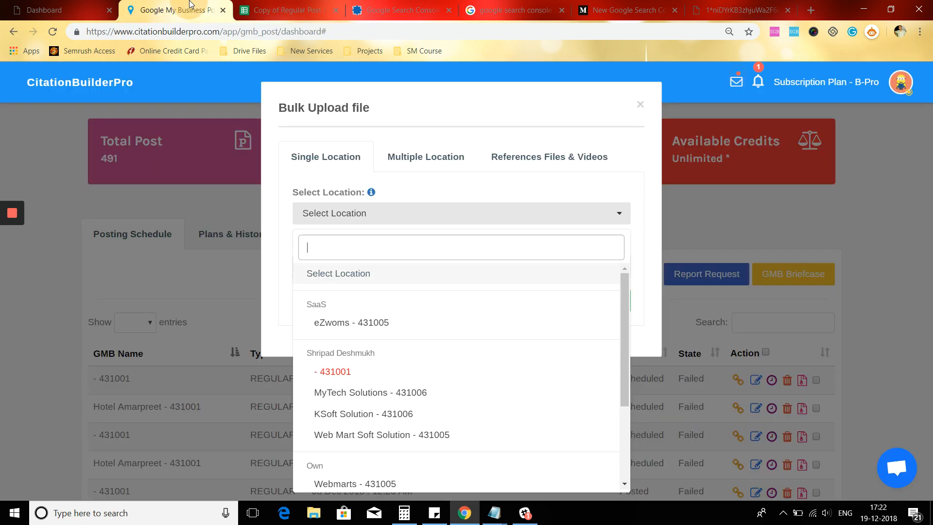
click(300, 203)
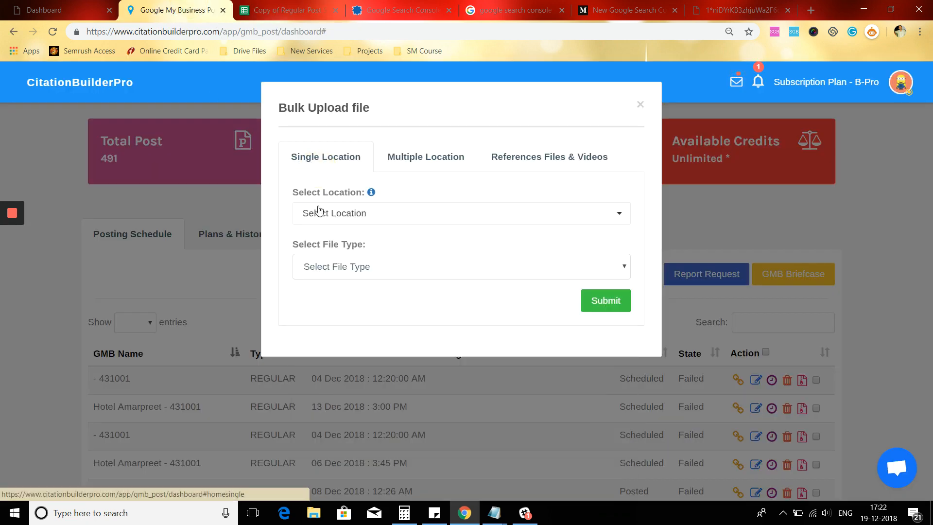
click(324, 221)
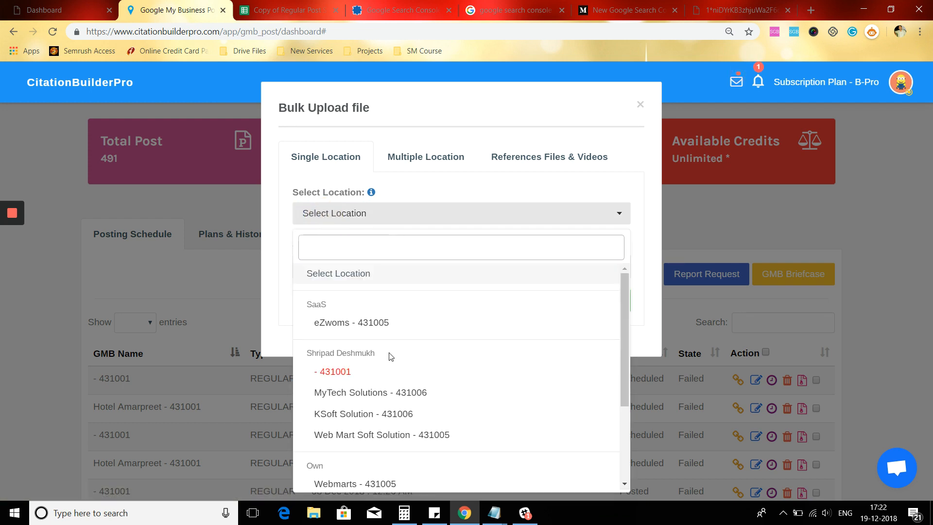
scroll(393, 434, down, 1)
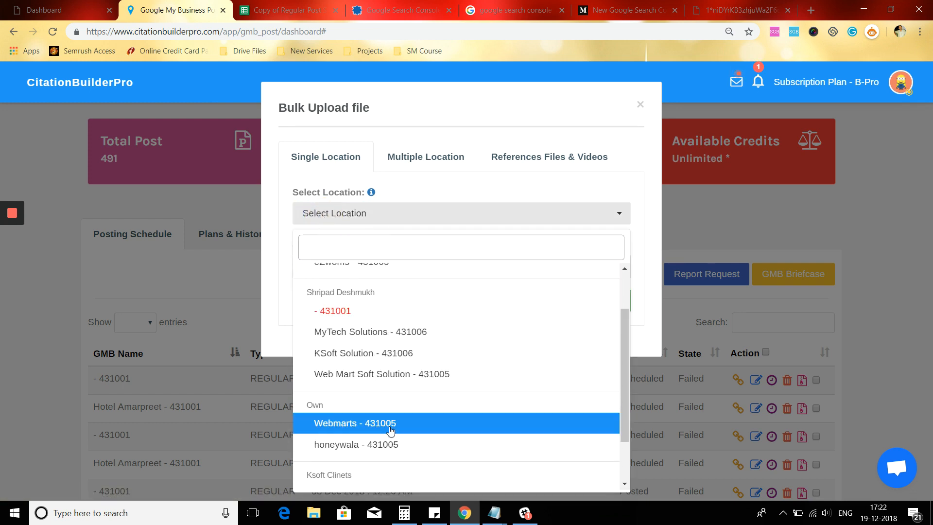
click(390, 428)
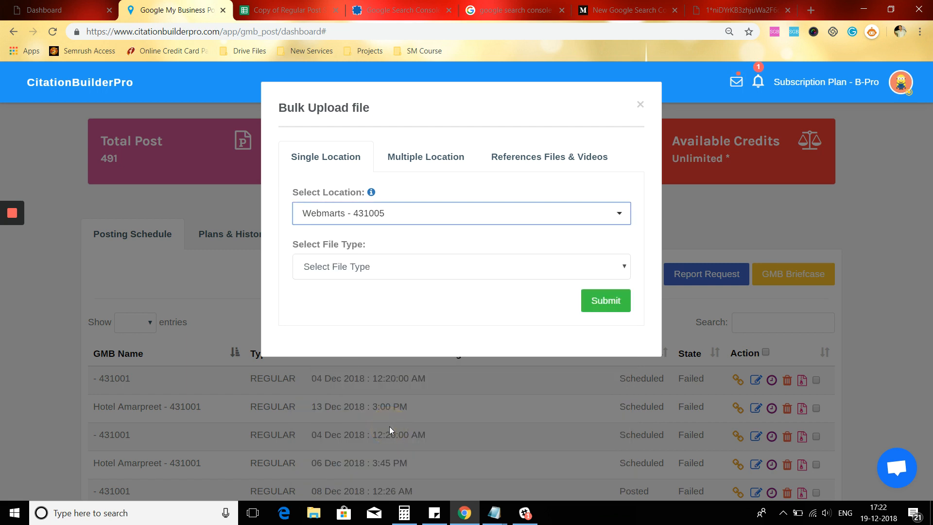
Set the bulk upload's file type to google Drive Url and its post type to Regular Post.
click(372, 273)
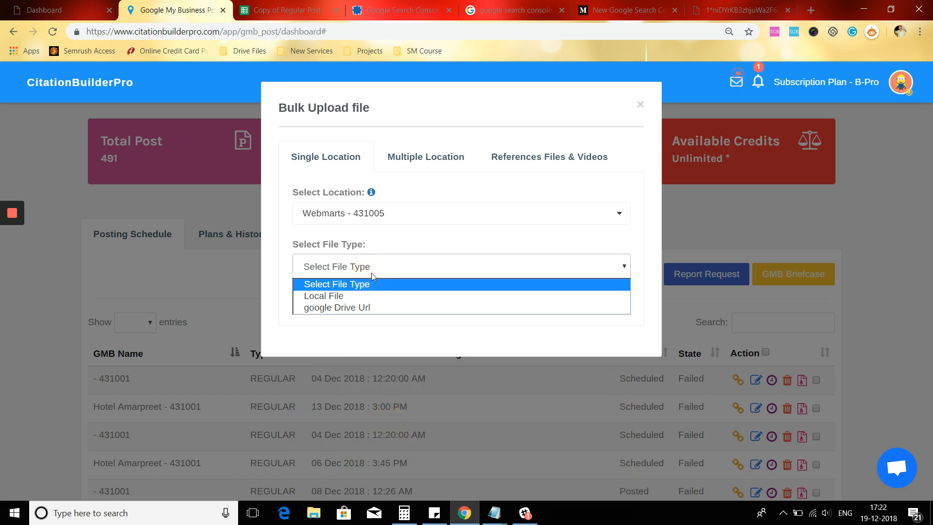
click(367, 309)
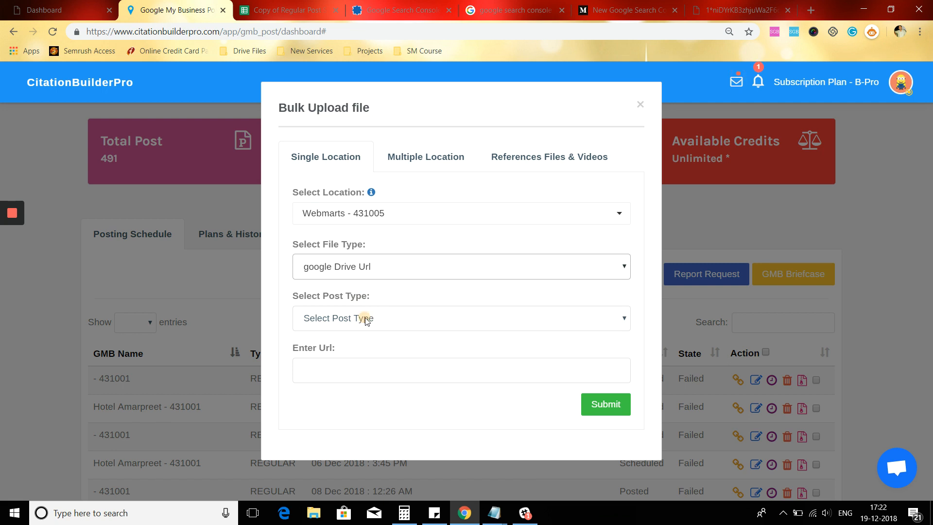
click(366, 319)
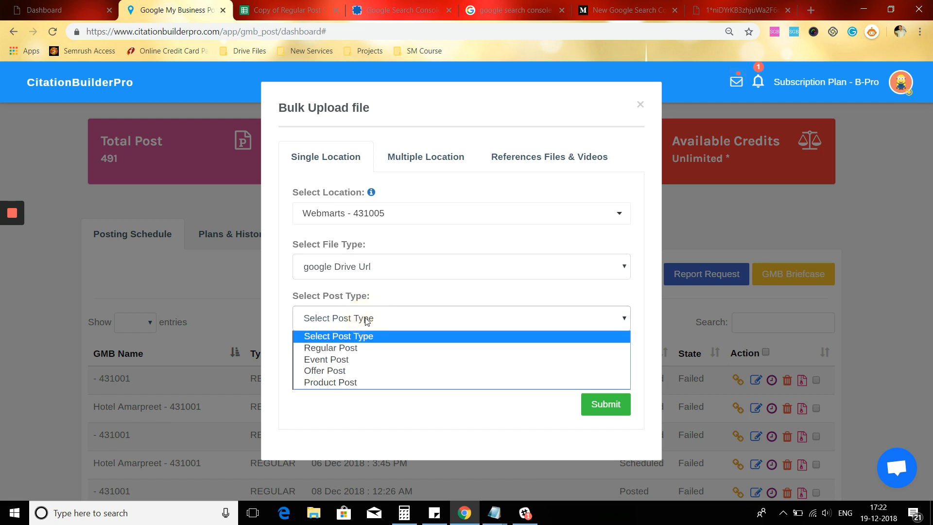
click(363, 351)
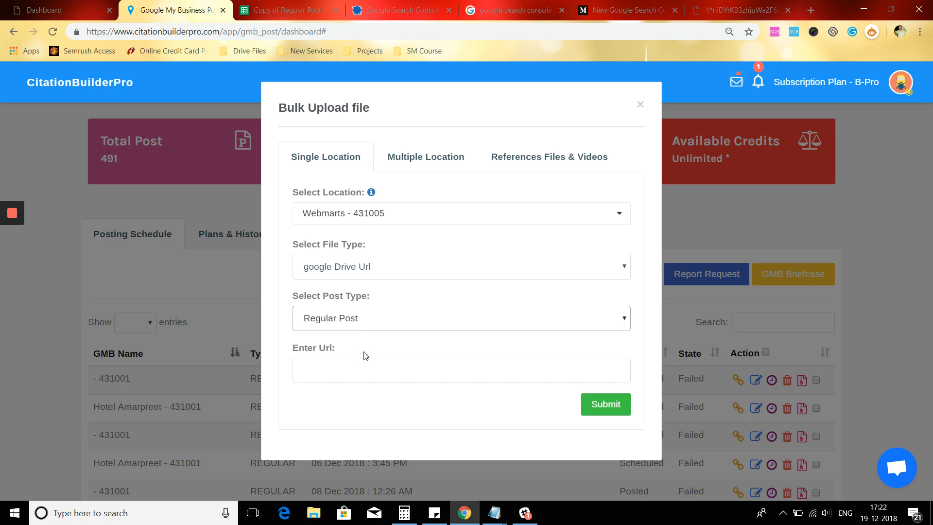
Paste the published CSV link as the bulk upload URL, and go back to the spreadsheet's publishing dialog to compare the link.
click(365, 367)
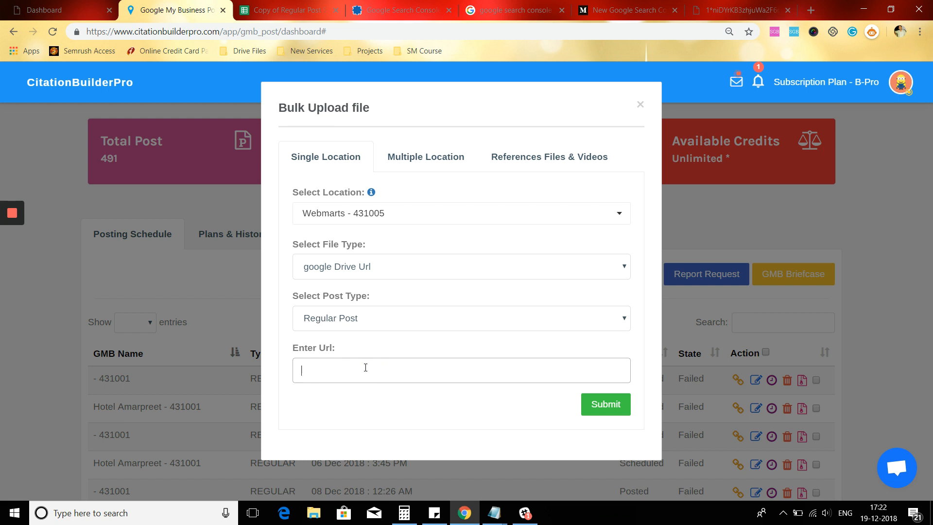
key(ctrl+v)
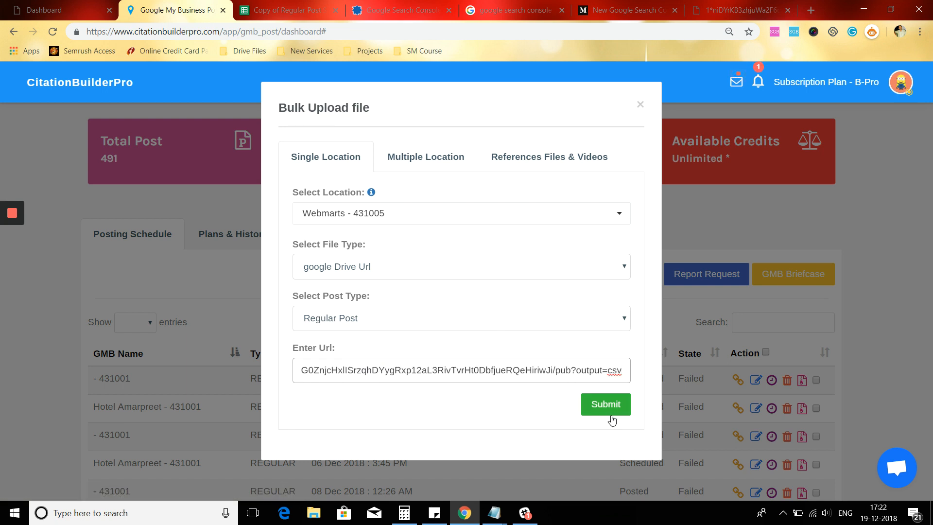
click(298, 6)
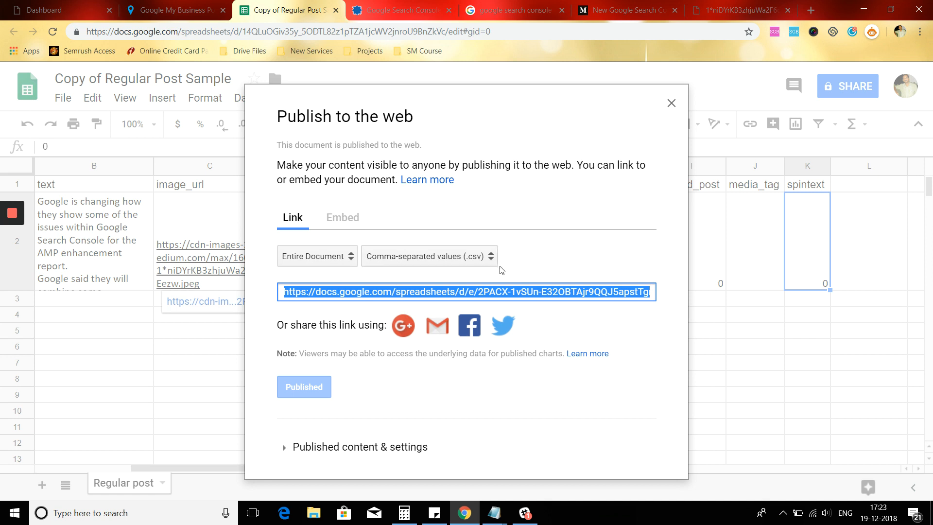
Return to the CitationBuilderPro posting dashboard and submit the single-location bulk upload for Webmarts.
click(179, 6)
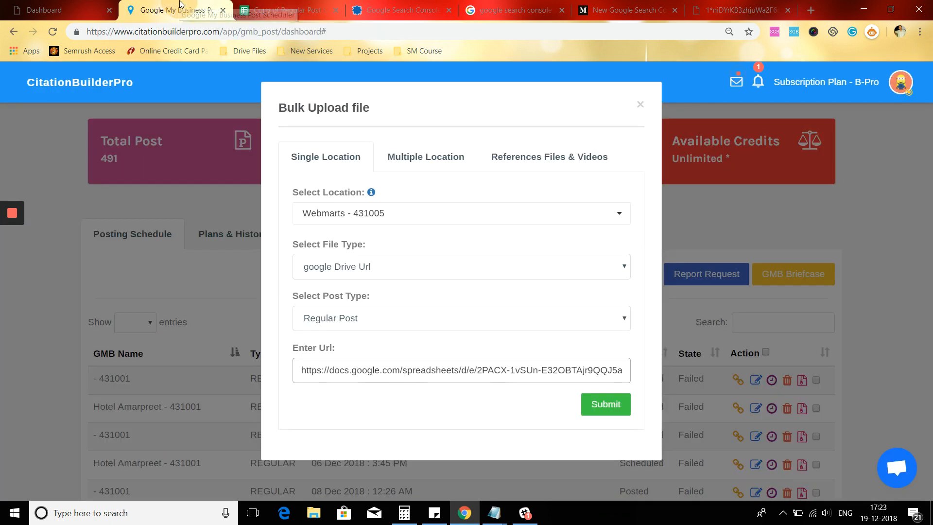
click(592, 406)
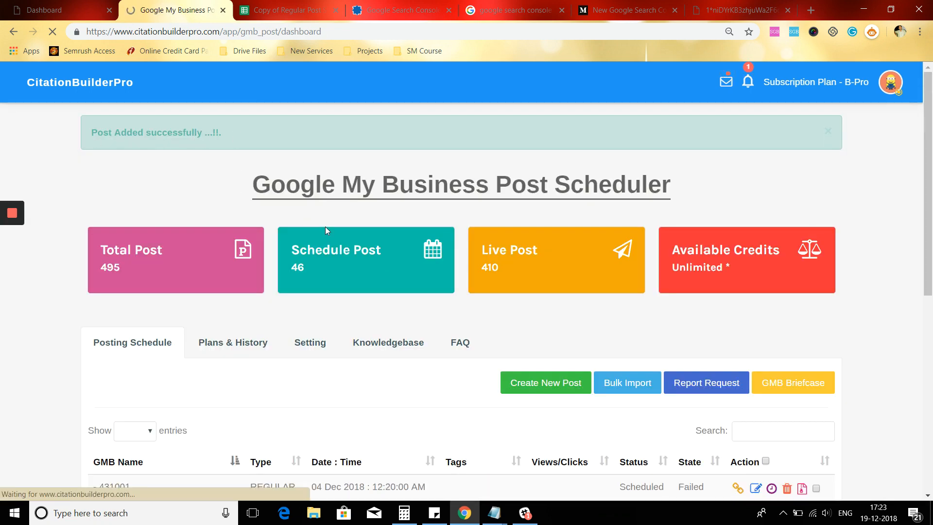
Search the posting schedule for "#sam" and check the scheduled date of the imported Webmarts post.
scroll(481, 294, down, 2)
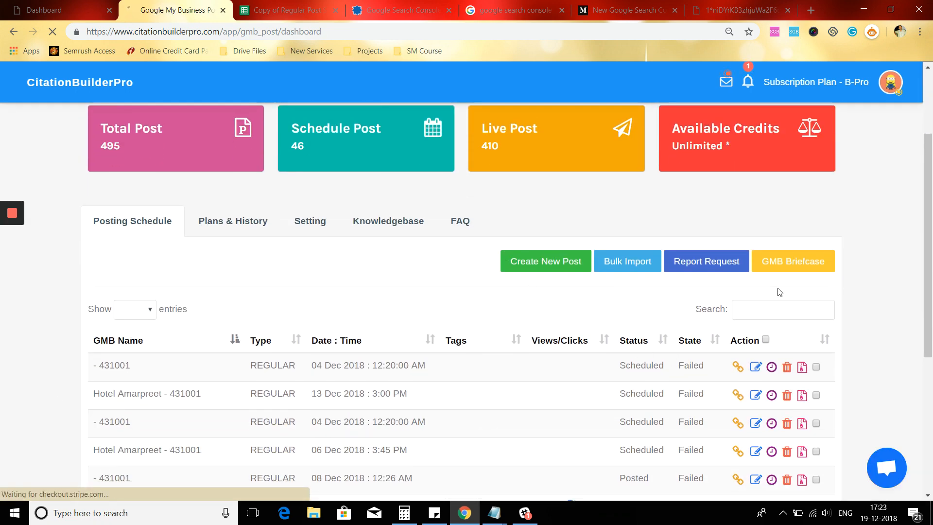
click(775, 309)
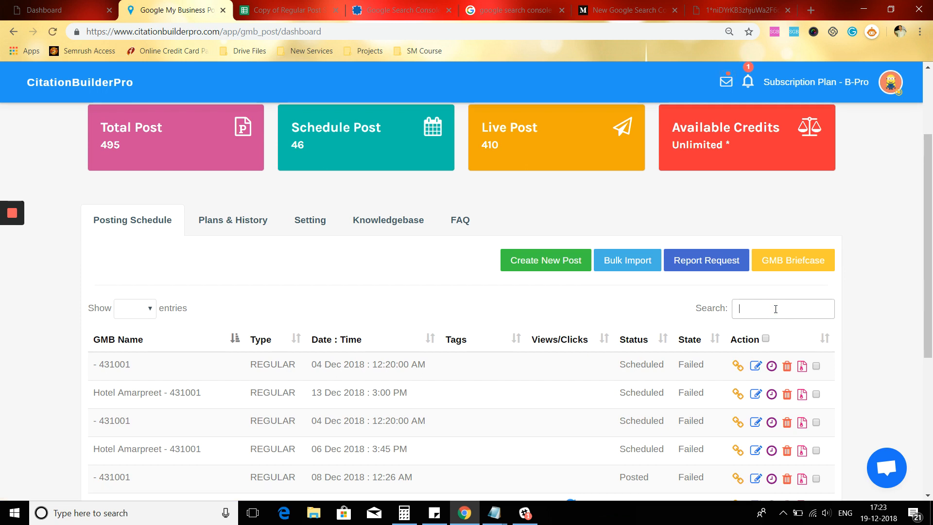
text(#sam)
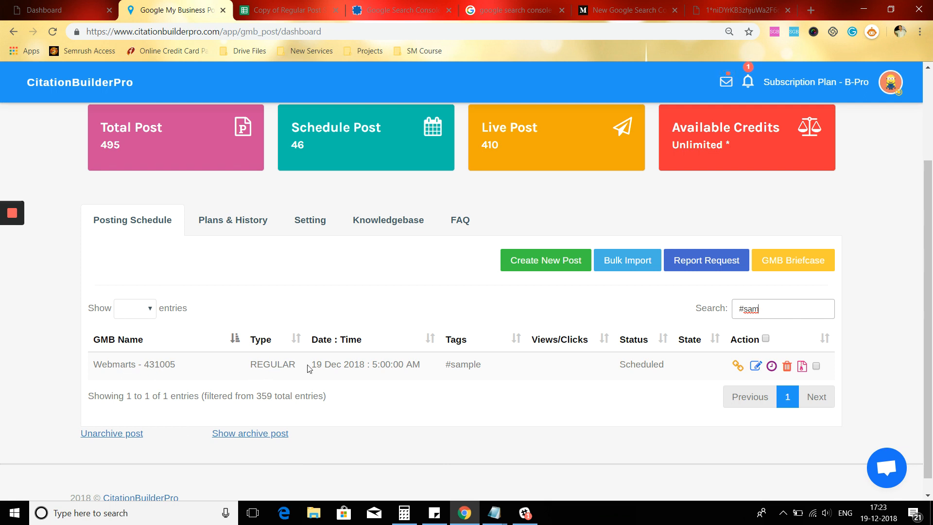
drag(313, 364, 342, 364)
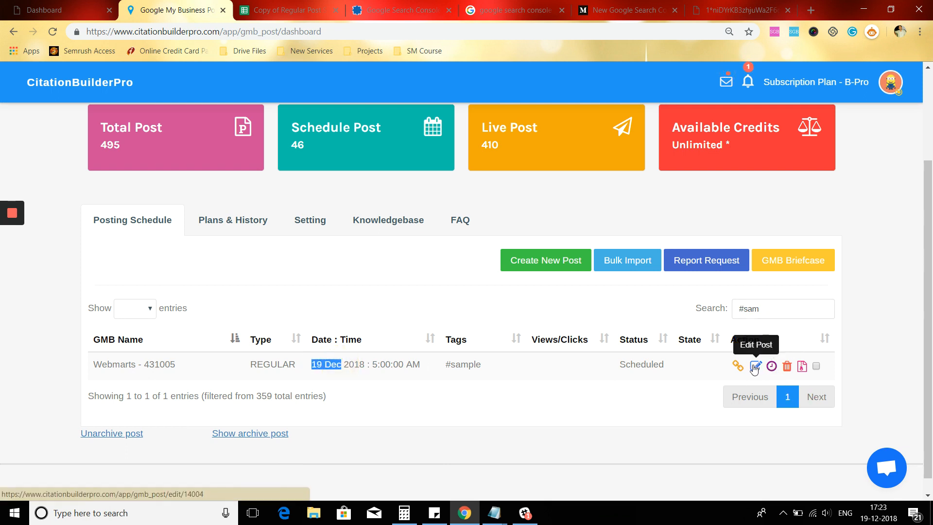
View the imported Webmarts post's preview to check its image, text and link, and close the preview.
click(738, 366)
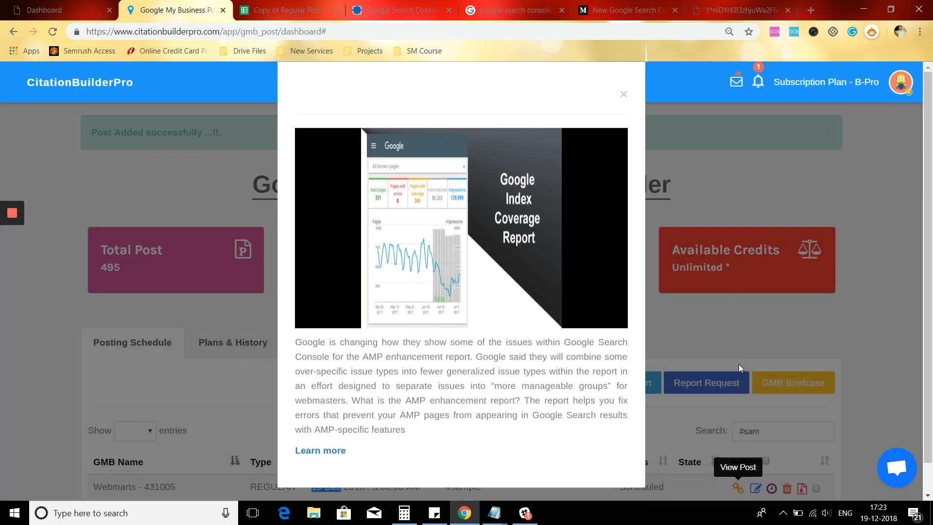
scroll(414, 317, down, 1)
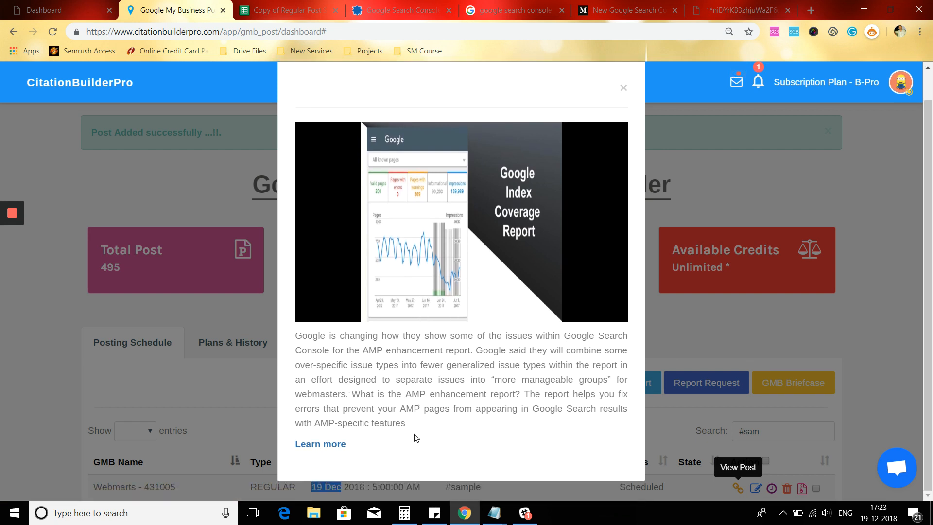
click(2, 381)
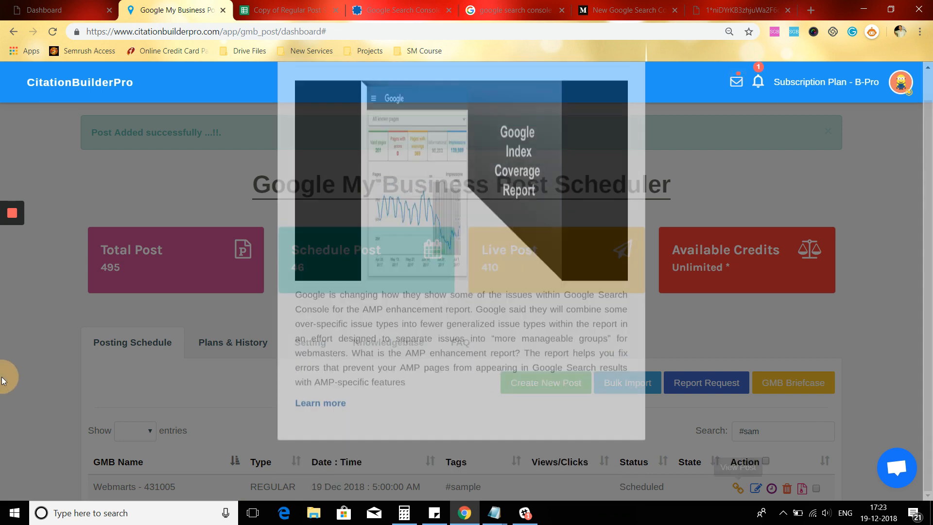
scroll(296, 416, down, 3)
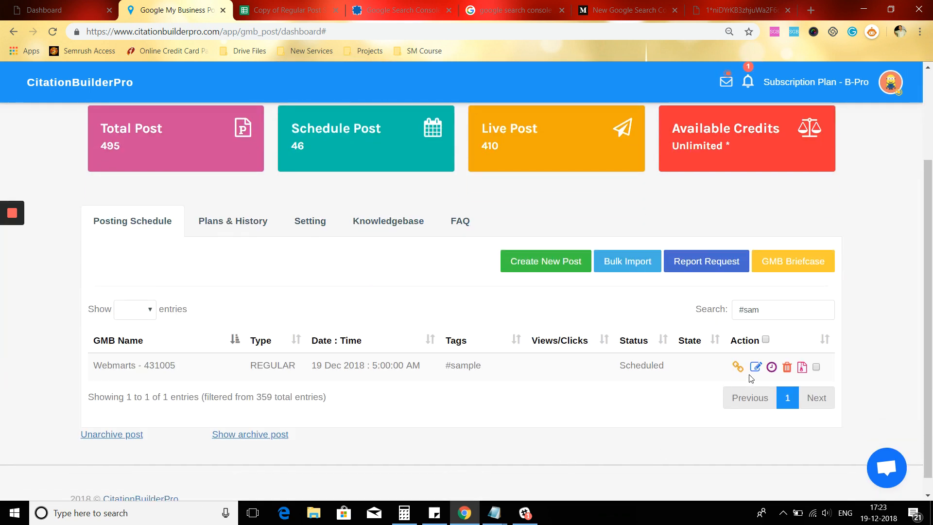